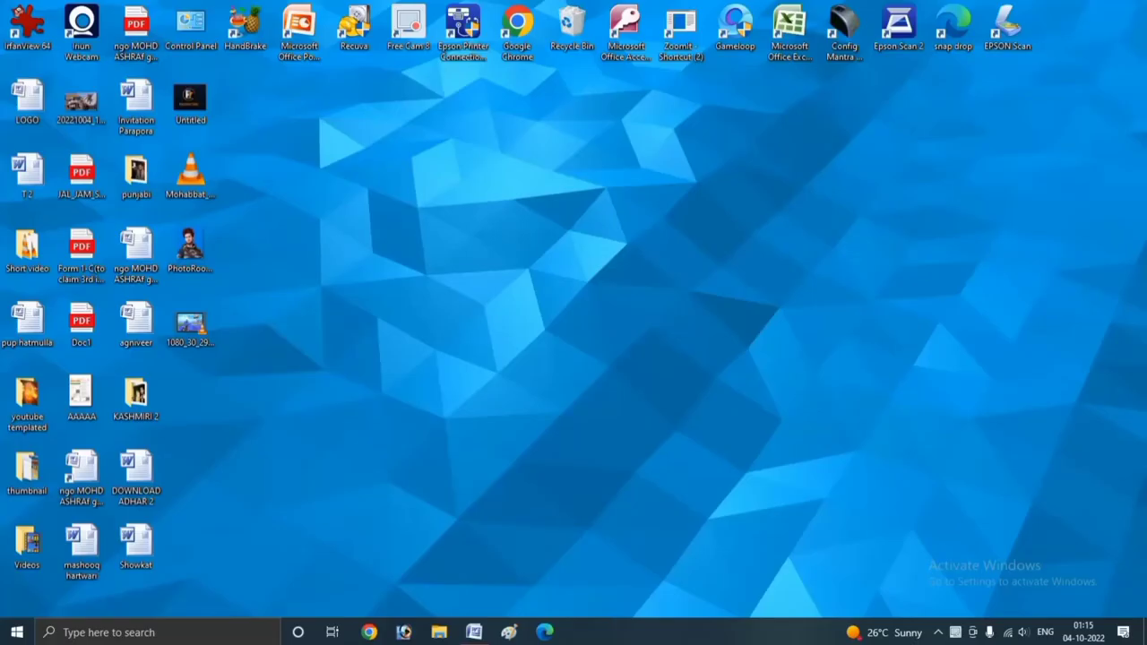
Step: Refresh the desktop three times, then bring the finished passport-photo sheet in Word to the front
right_click(584, 194)
click(641, 237)
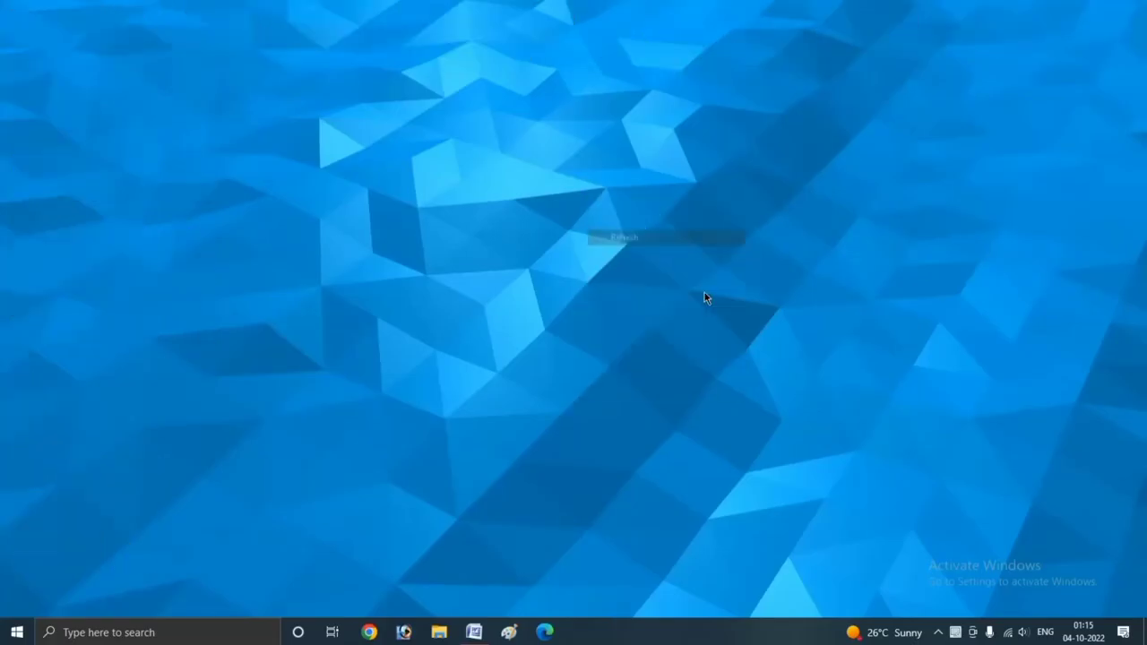
right_click(607, 194)
click(642, 238)
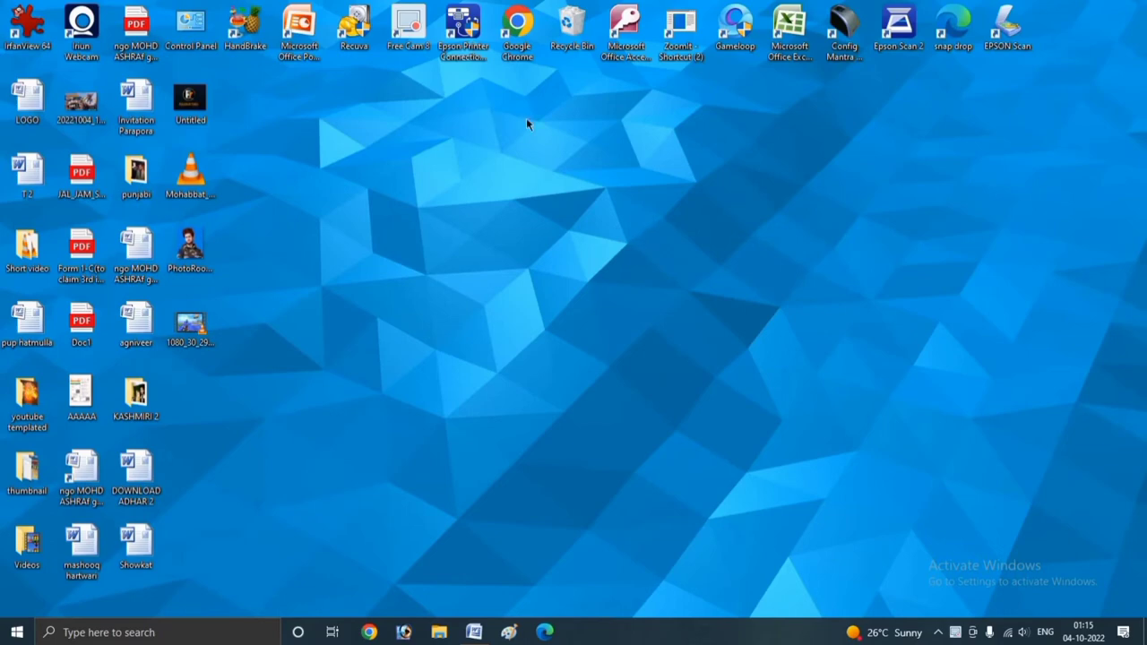
right_click(556, 164)
click(592, 170)
click(473, 631)
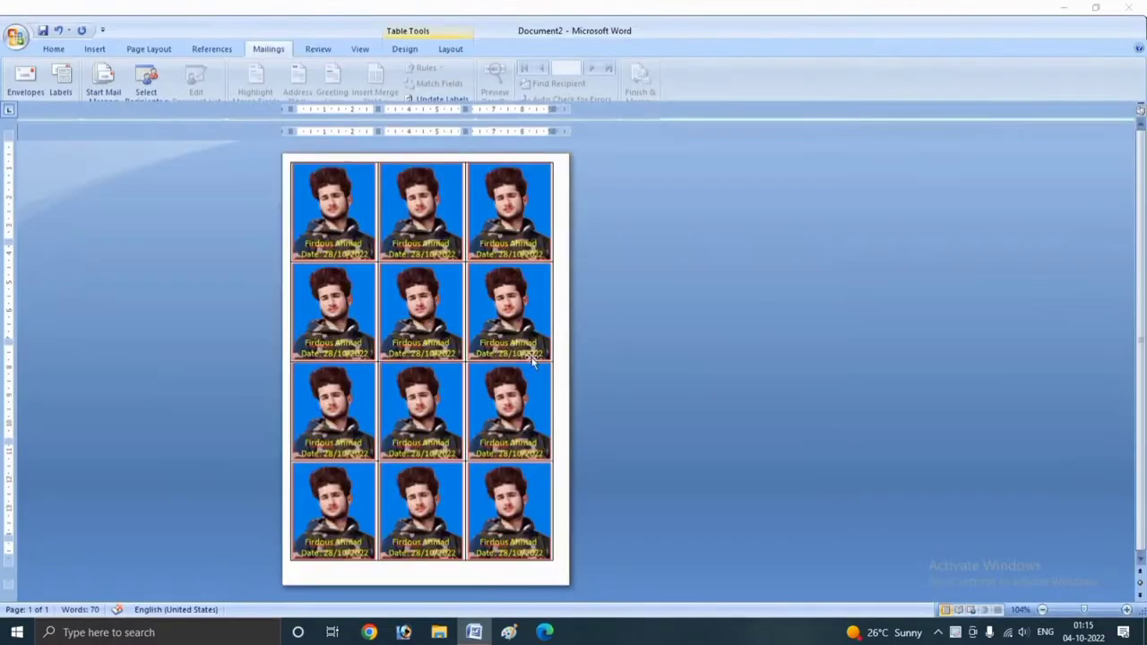
Step: Zoom in and out to preview the finished twelve-photo label sheet
scroll(588, 297, up, 5)
scroll(575, 249, up, 6)
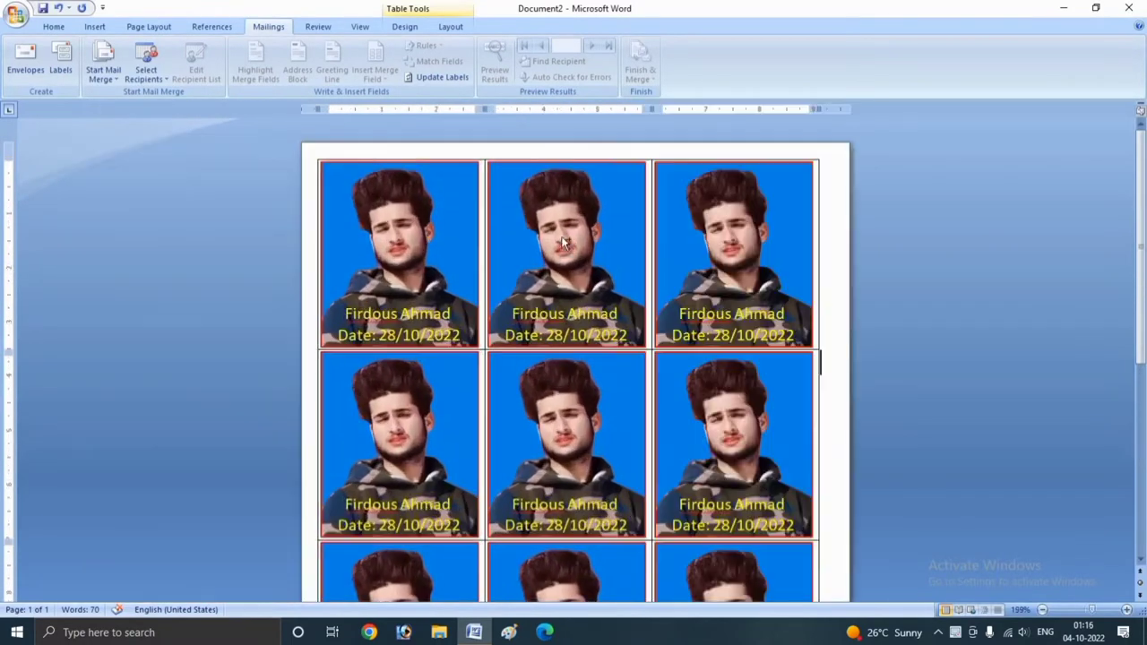
scroll(551, 251, down, 3)
scroll(551, 251, up, 3)
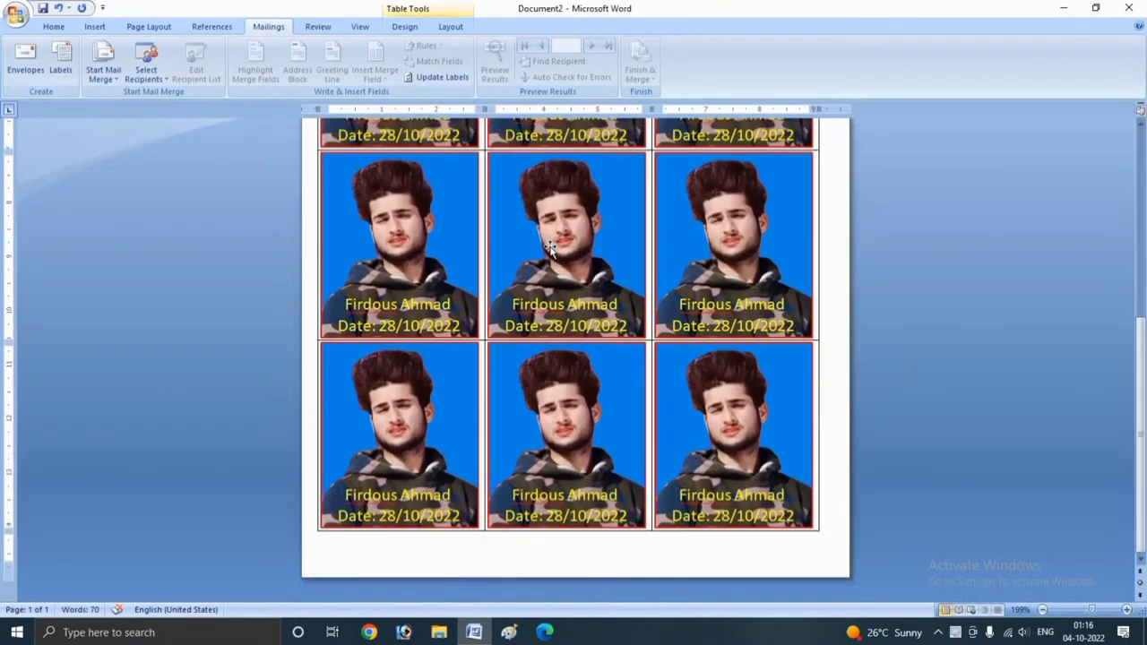
scroll(541, 237, down, 2)
scroll(540, 238, down, 1)
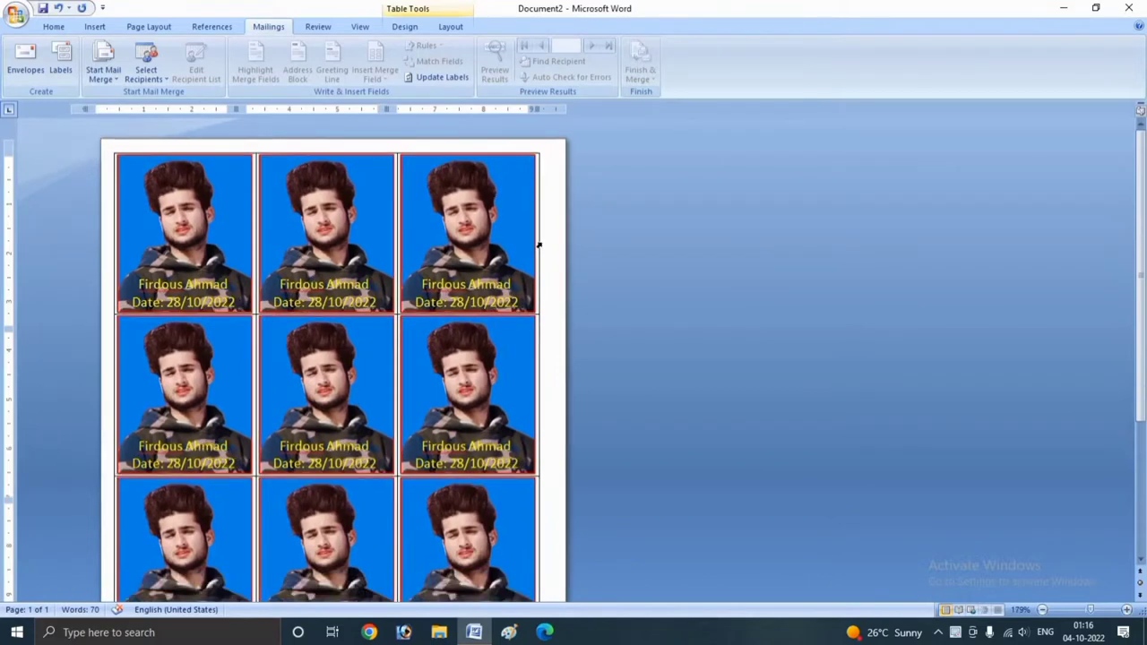
scroll(540, 240, down, 2)
scroll(543, 251, down, 2)
scroll(529, 242, down, 1)
scroll(517, 235, down, 1)
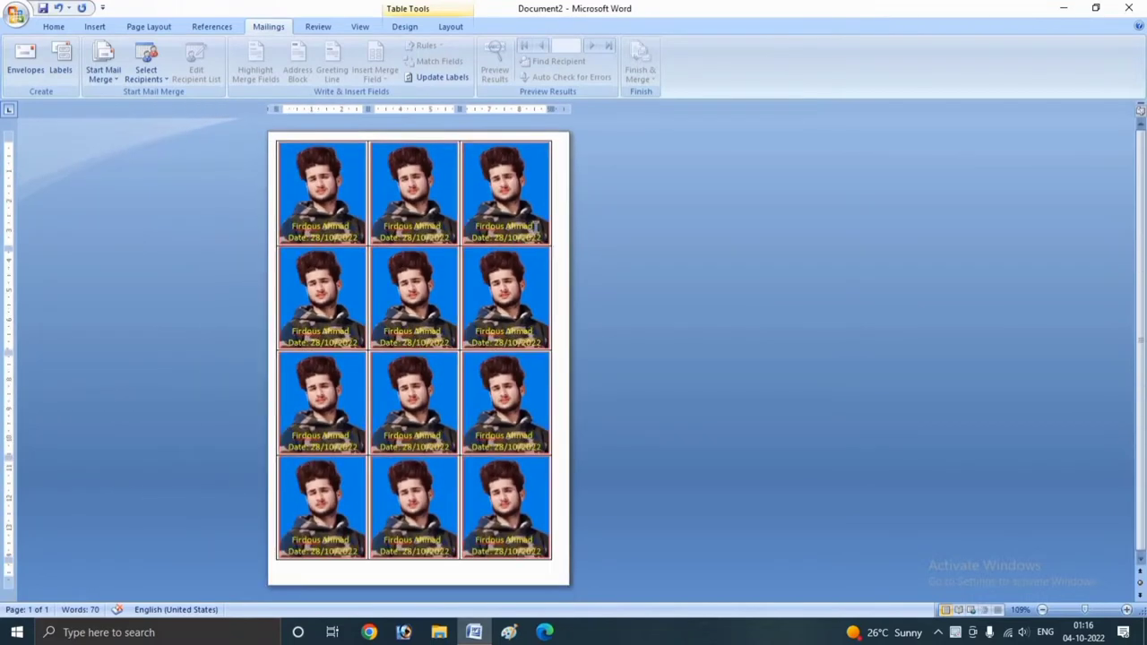
scroll(513, 217, down, 1)
scroll(525, 229, up, 1)
Step: Select a middle label's caption boxes and its photo, then scroll back up
click(509, 287)
click(401, 296)
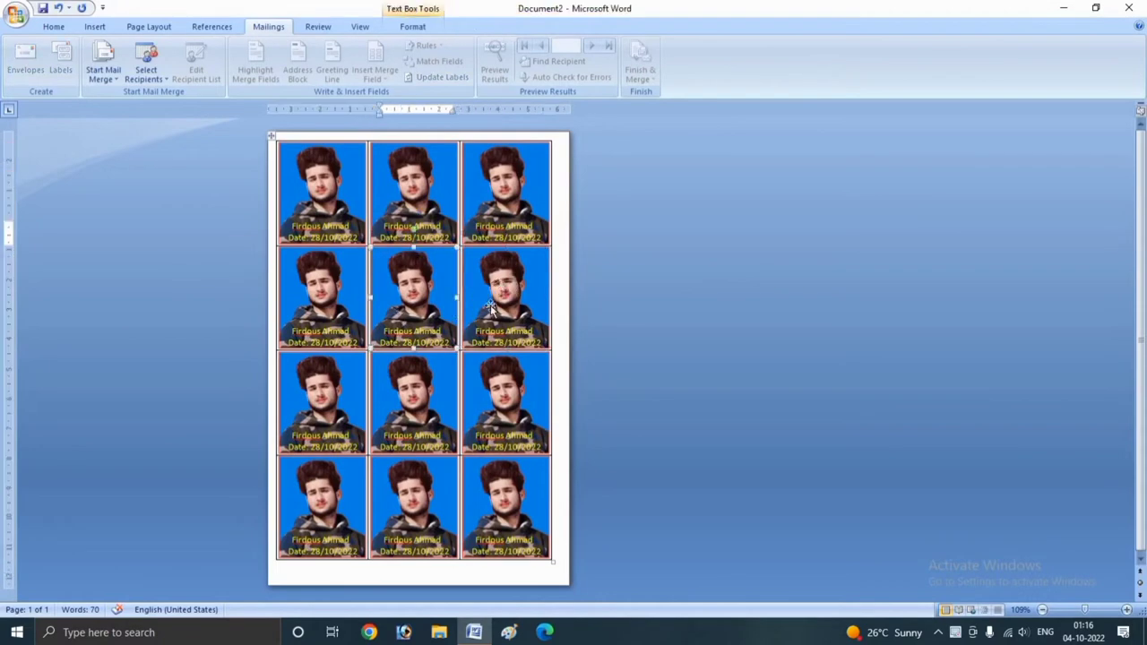
click(488, 306)
scroll(491, 305, up, 1)
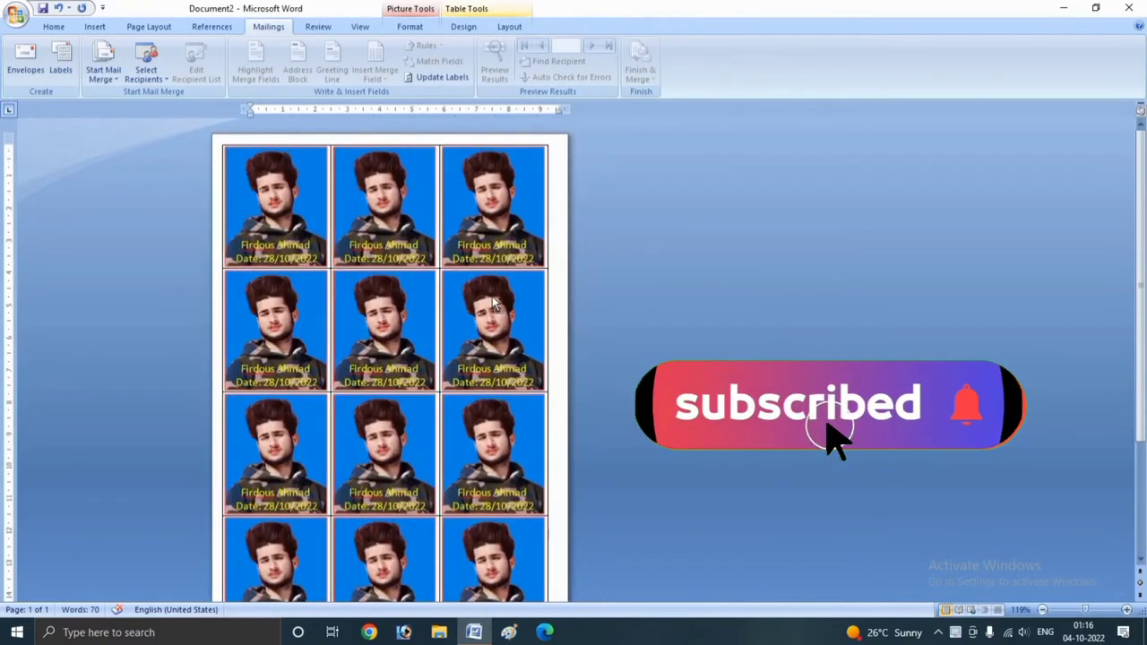
scroll(491, 305, up, 2)
scroll(491, 300, up, 2)
scroll(491, 296, up, 3)
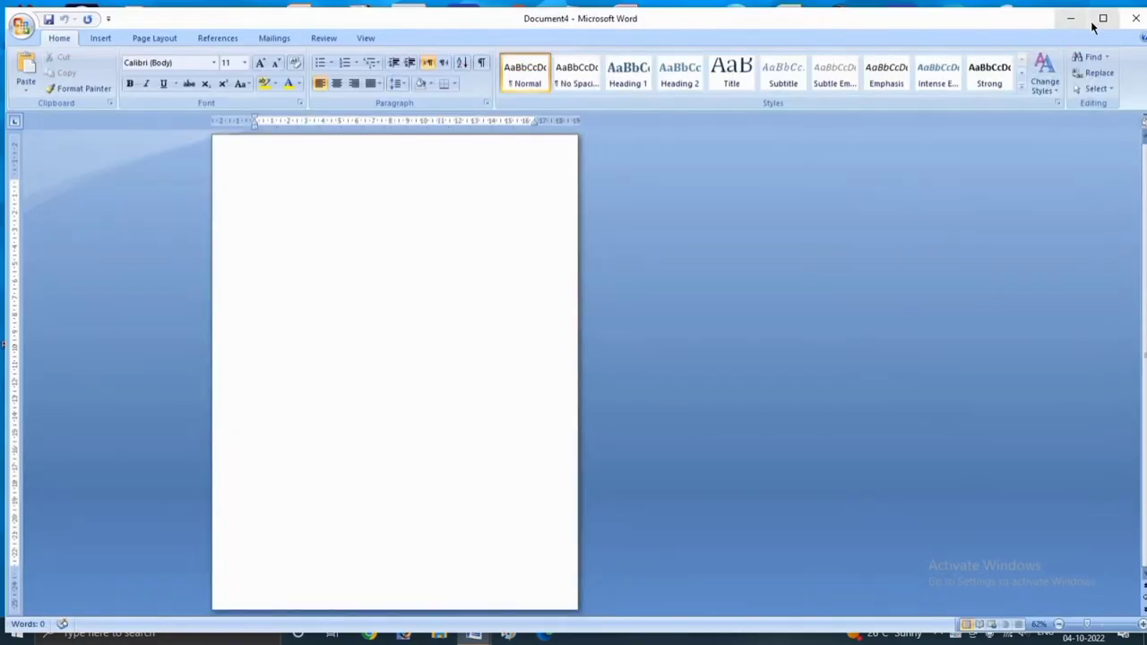
Step: Maximize the blank document's window and set its paper size to 4 x 6 in
click(1103, 18)
scroll(472, 273, up, 4)
scroll(509, 281, up, 1)
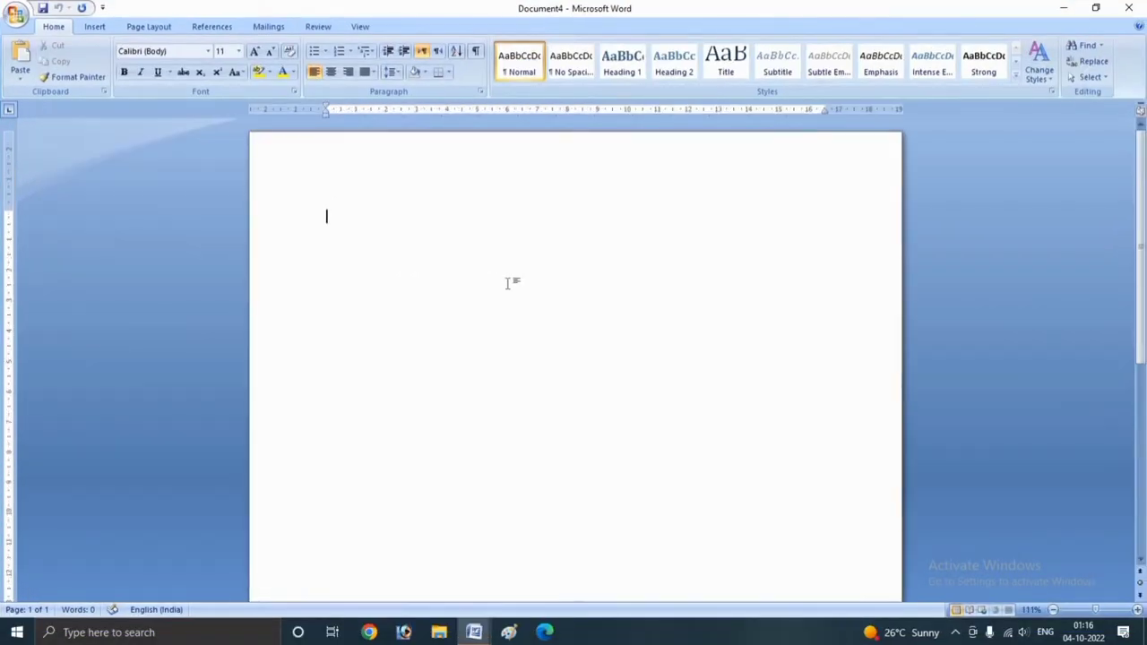
scroll(509, 282, down, 1)
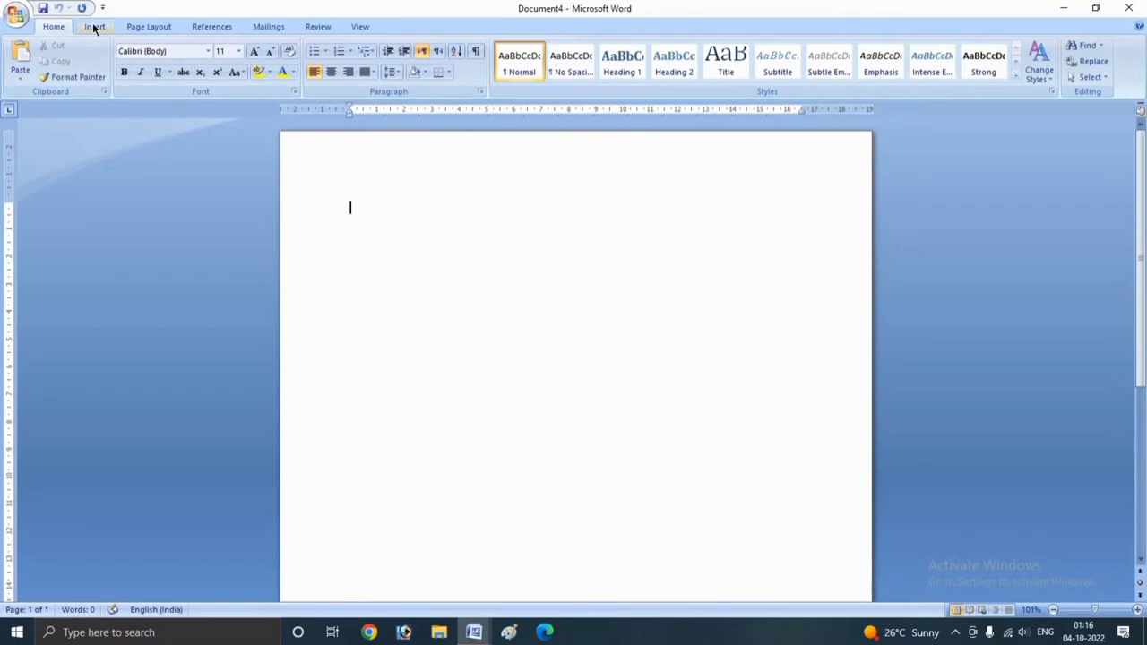
click(142, 28)
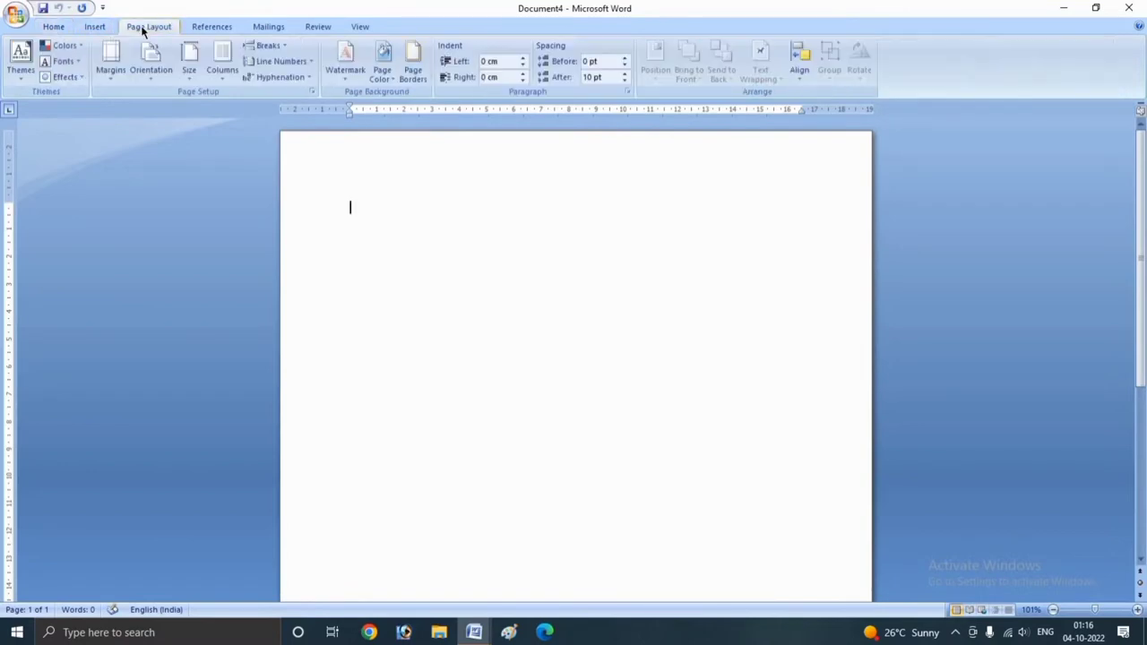
click(188, 69)
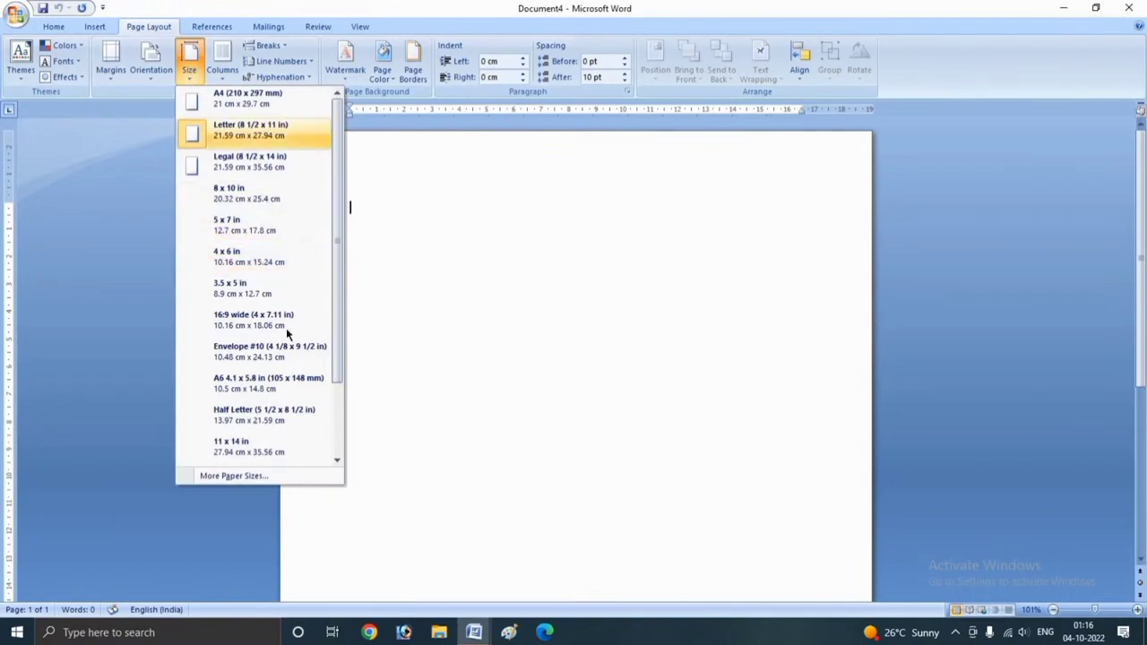
click(236, 257)
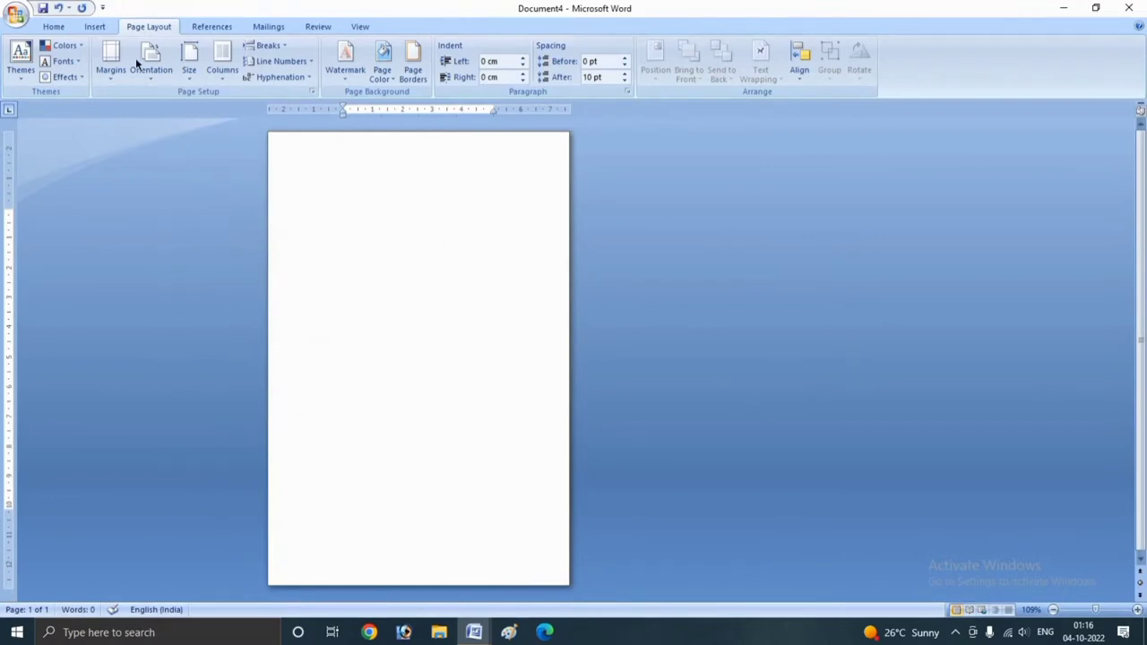
Step: Set all four custom margins to 0 and accept Word's fix to the 0.3 cm printable minimum
click(110, 63)
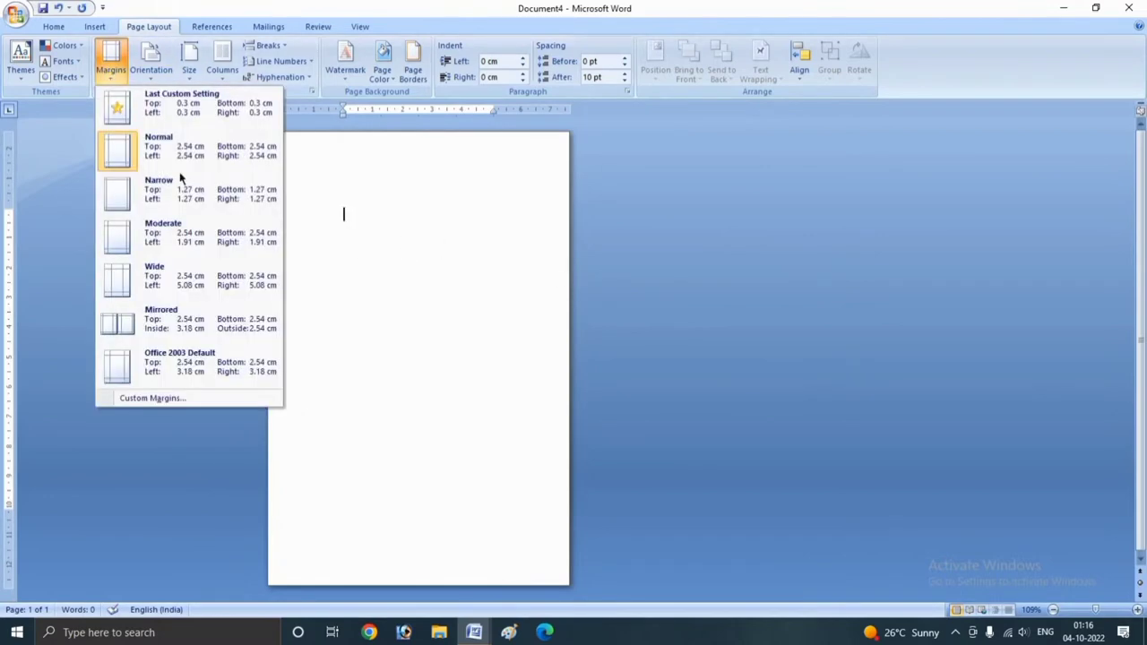
click(173, 396)
click(444, 140)
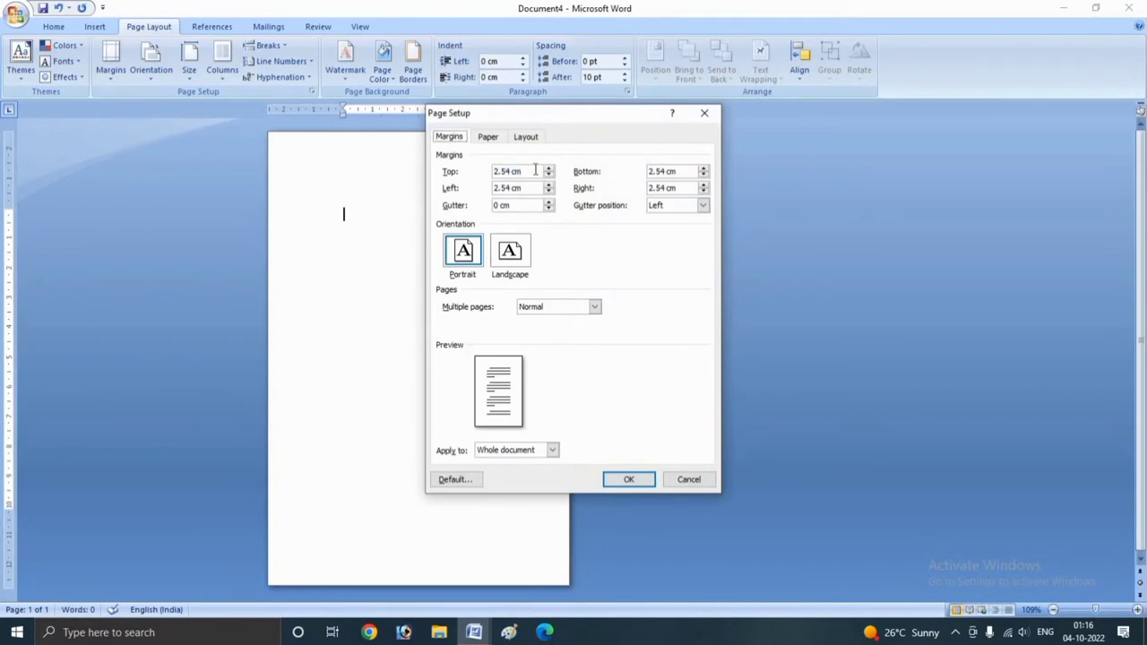
key(Tab)
text(0)
text(0)
mouse_move(647, 175)
mouse_down()
mouse_move(678, 172)
mouse_move(649, 188)
mouse_up()
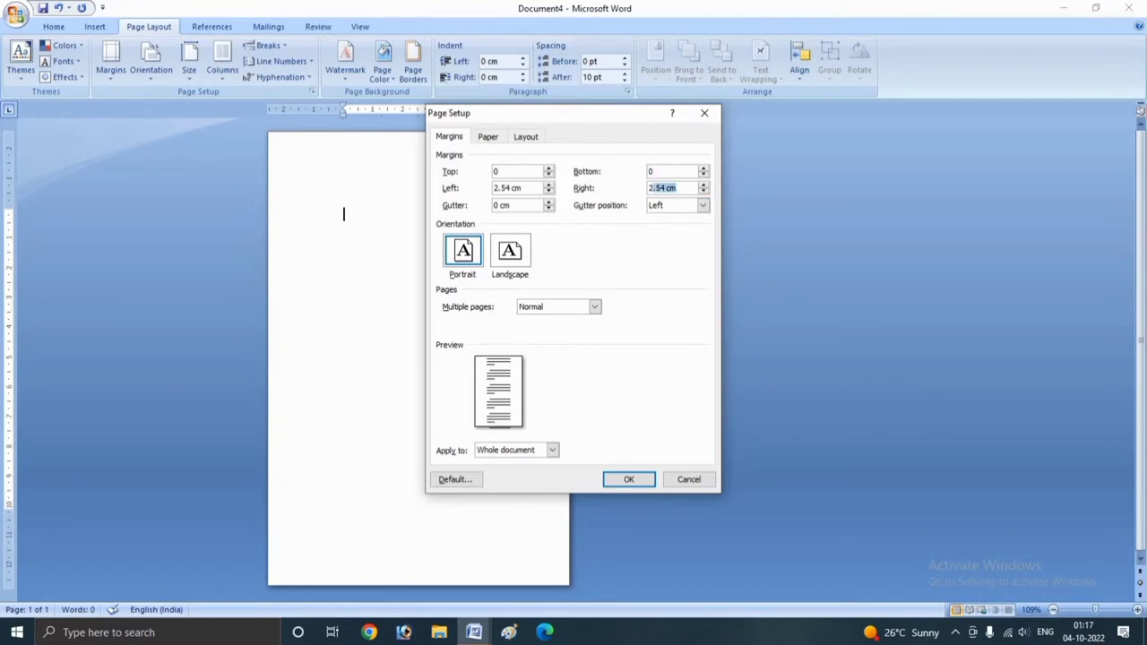
text(0)
drag(534, 186, 493, 188)
text(0)
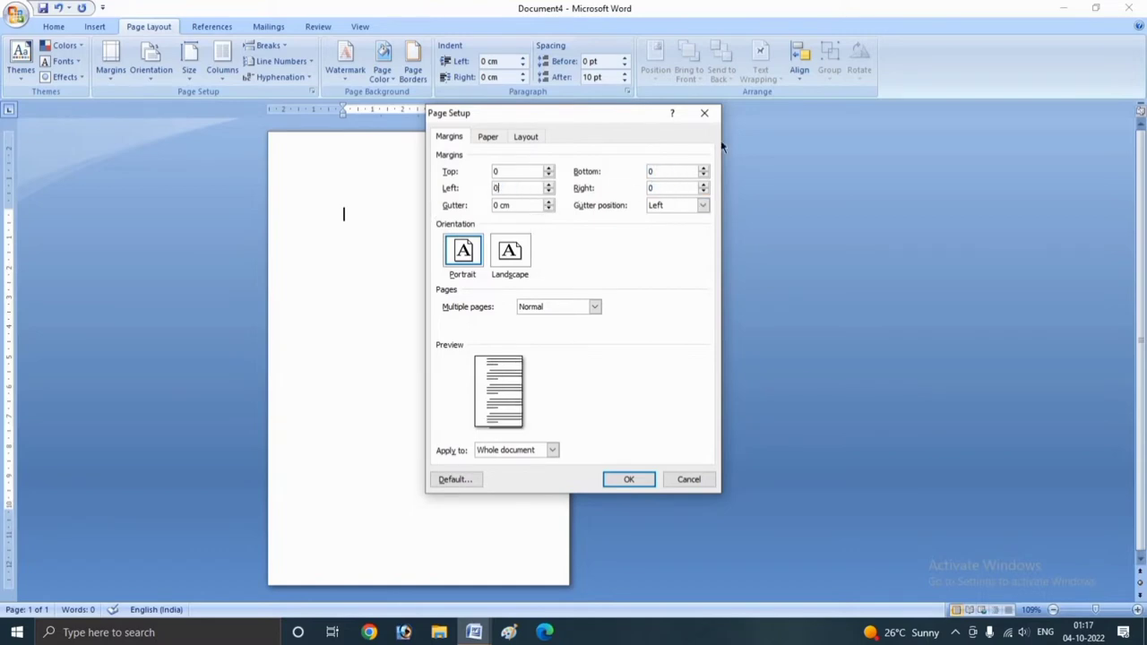
click(618, 480)
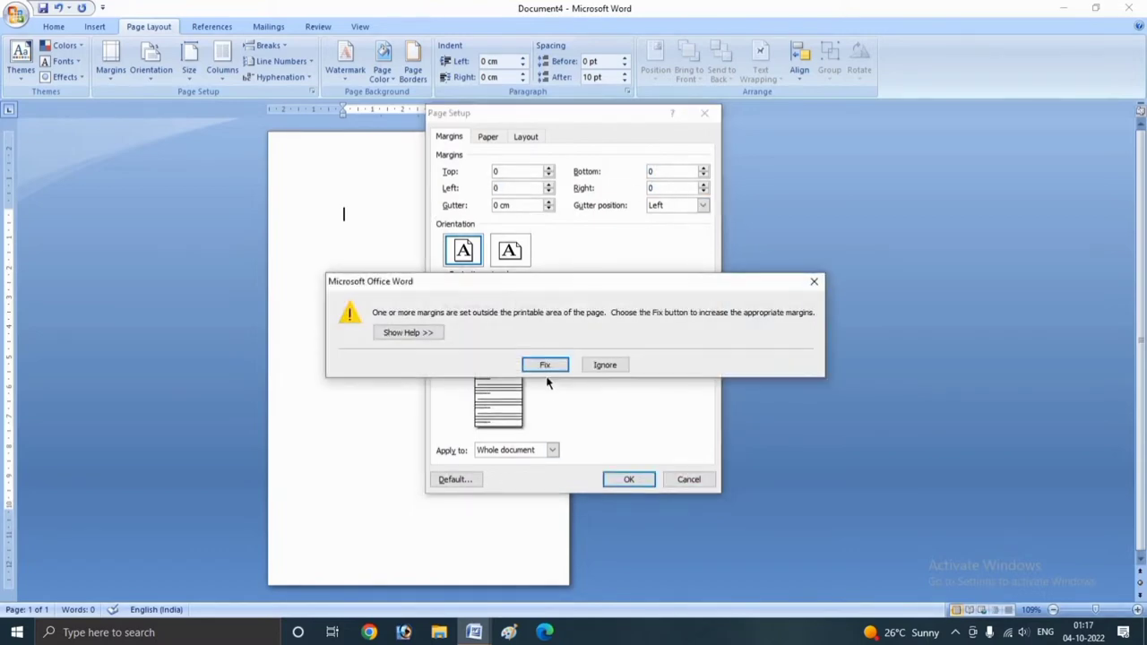
click(545, 365)
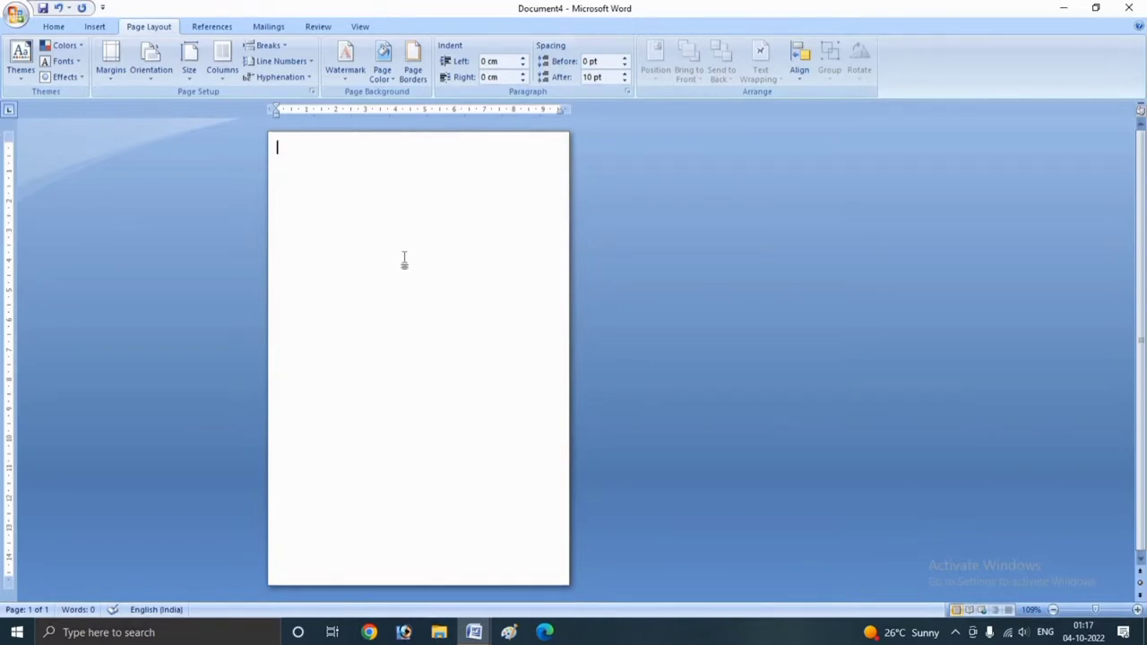
Step: Insert a table of 3 columns and 4 rows at the top of the page
click(95, 27)
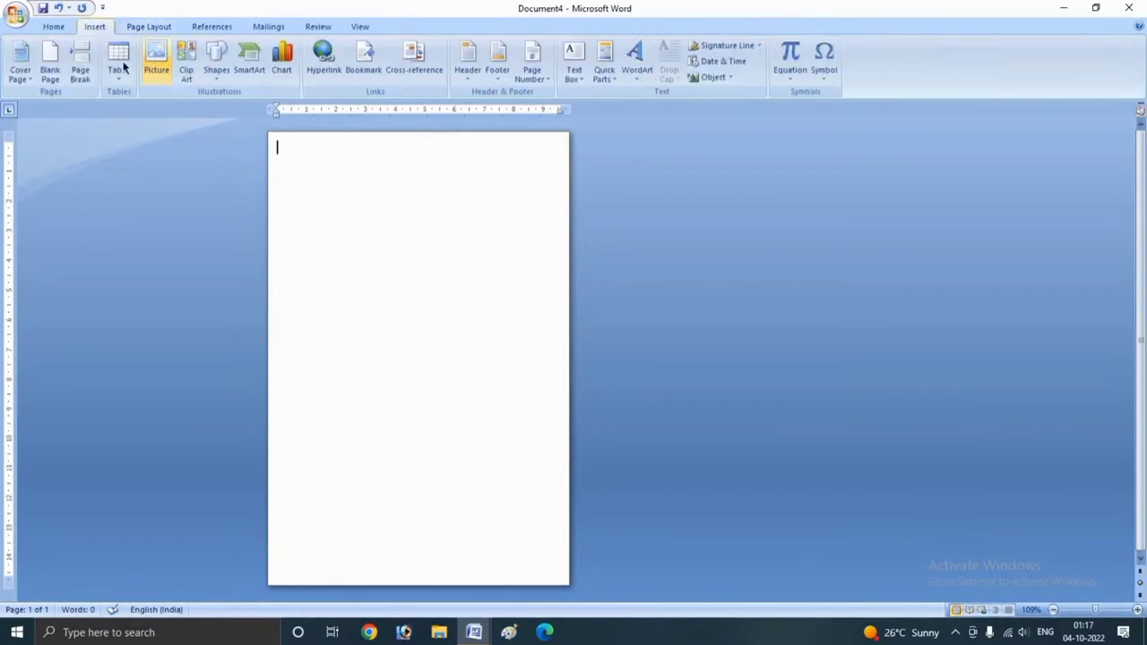
click(122, 63)
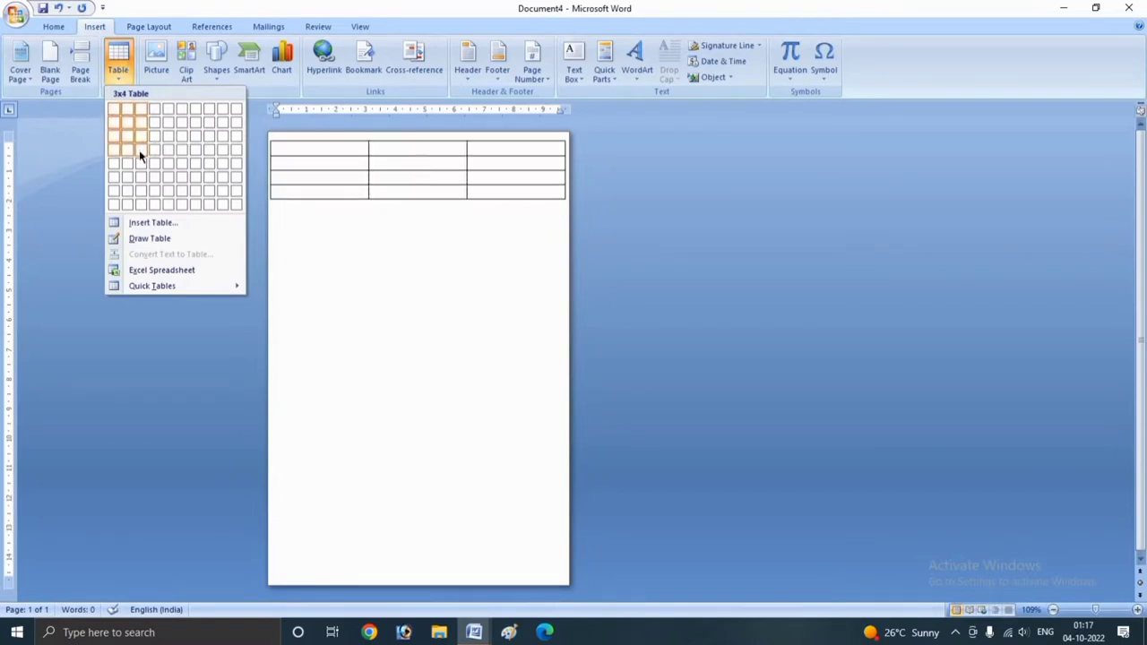
click(139, 154)
Step: Select all twelve cells of the new table
click(322, 163)
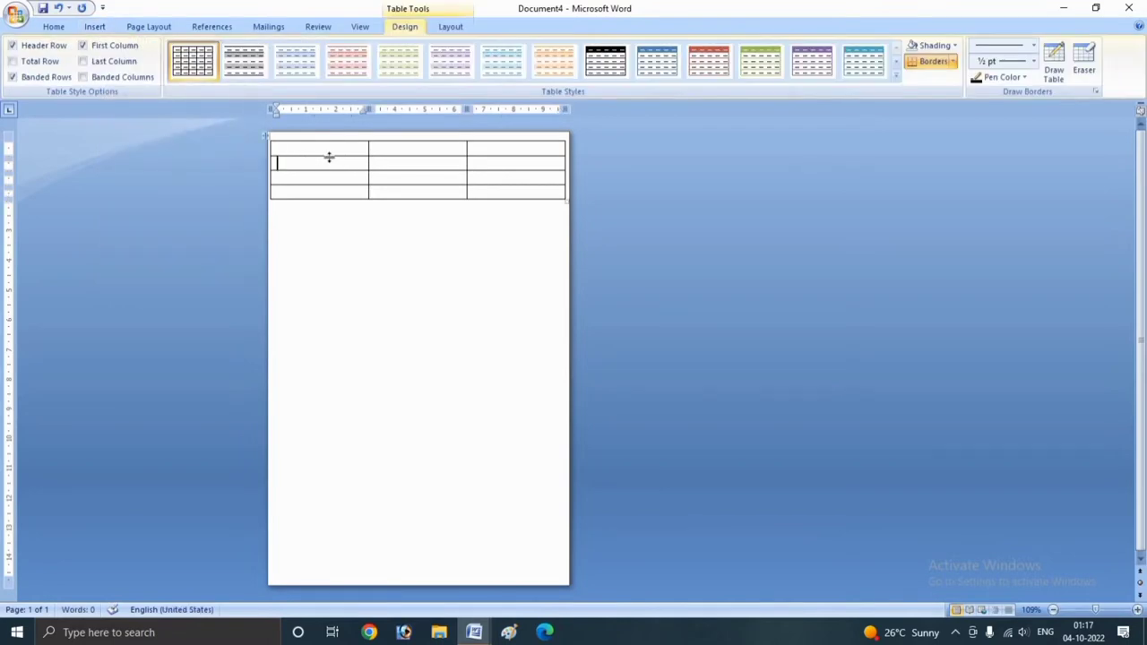
click(367, 230)
click(315, 149)
click(450, 216)
click(284, 148)
drag(305, 152, 528, 190)
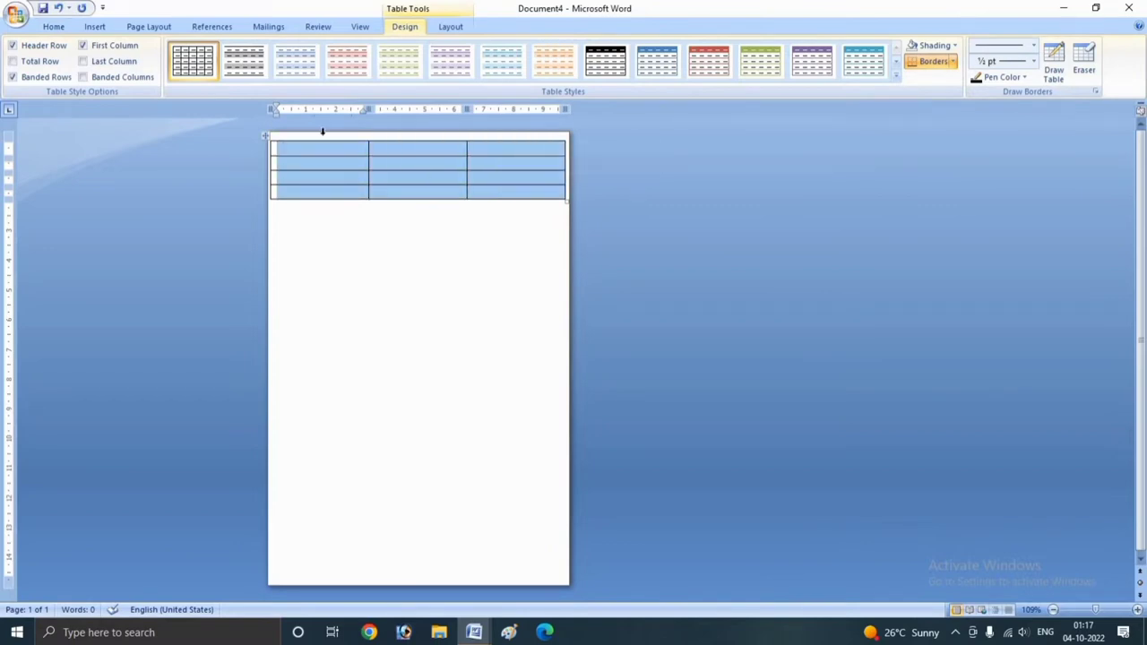
drag(309, 155, 501, 189)
click(451, 27)
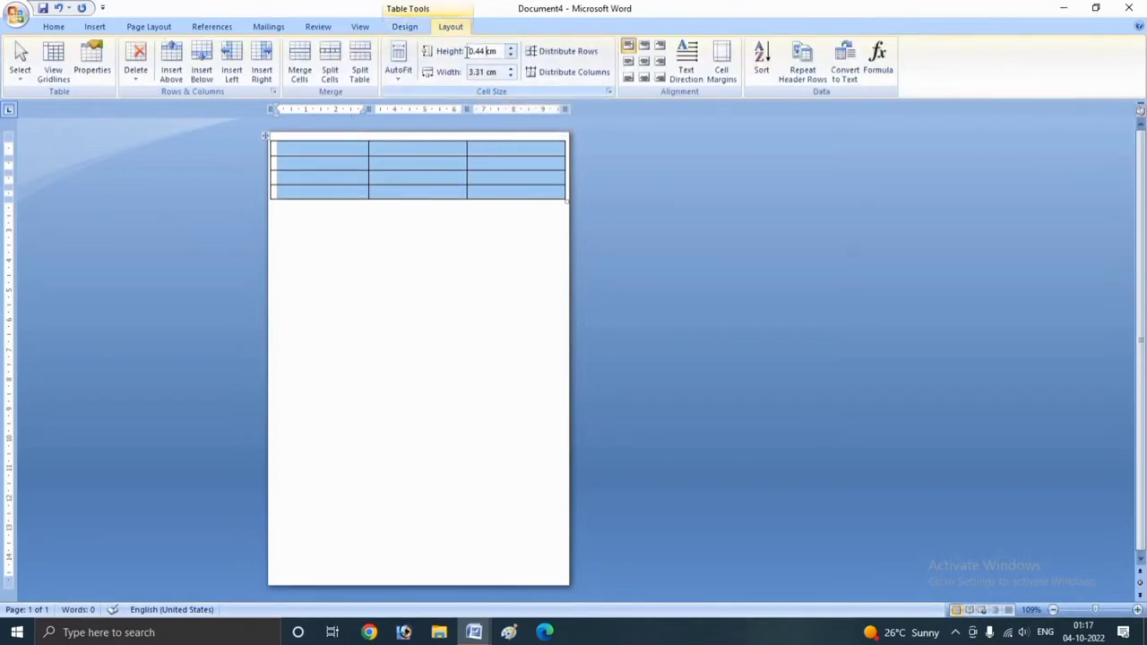
Step: Set every table cell to 3.5 cm height and 3.1 cm width
key(BackSpace)
key(BackSpace)
key(BackSpace)
key(Return)
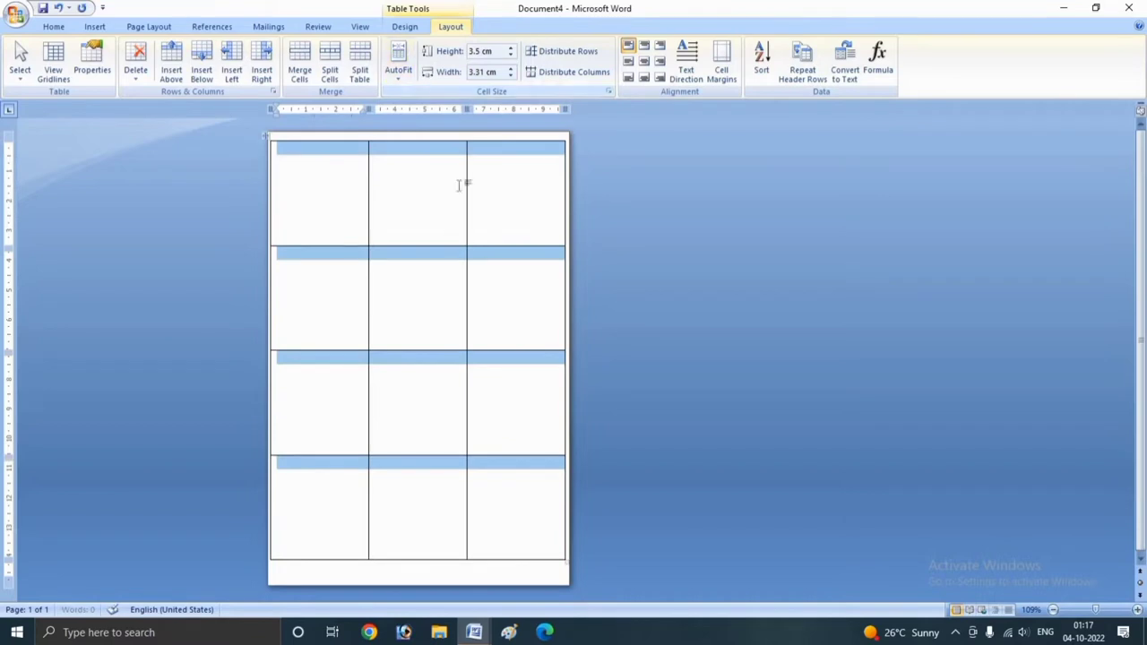
double_click(481, 72)
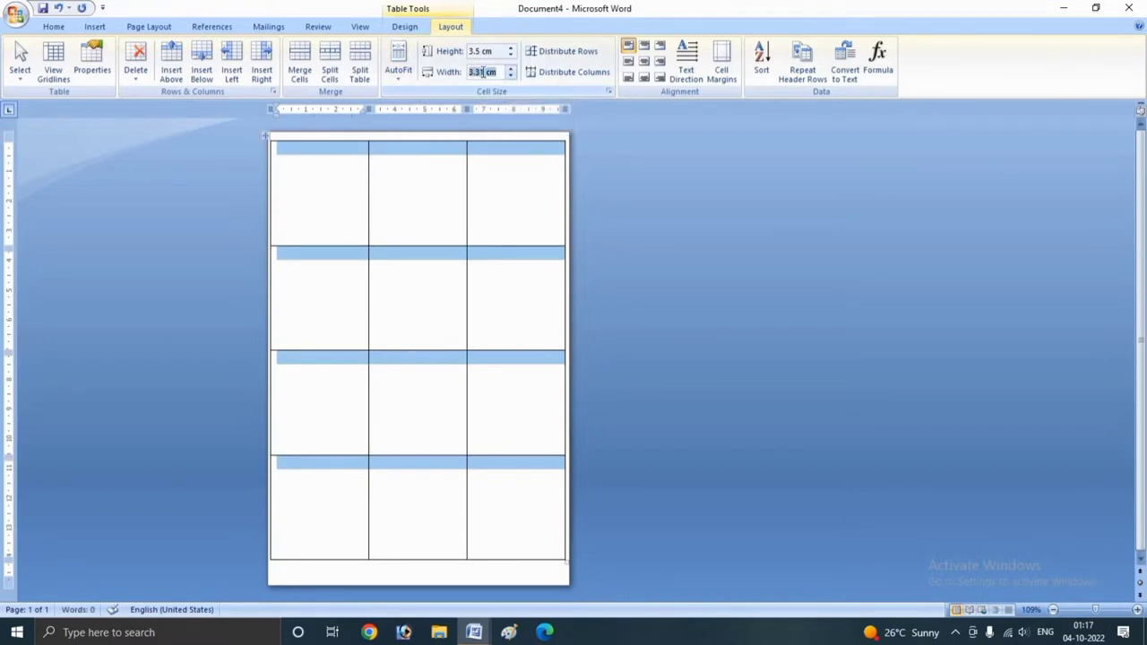
text(3.3)
key(Return)
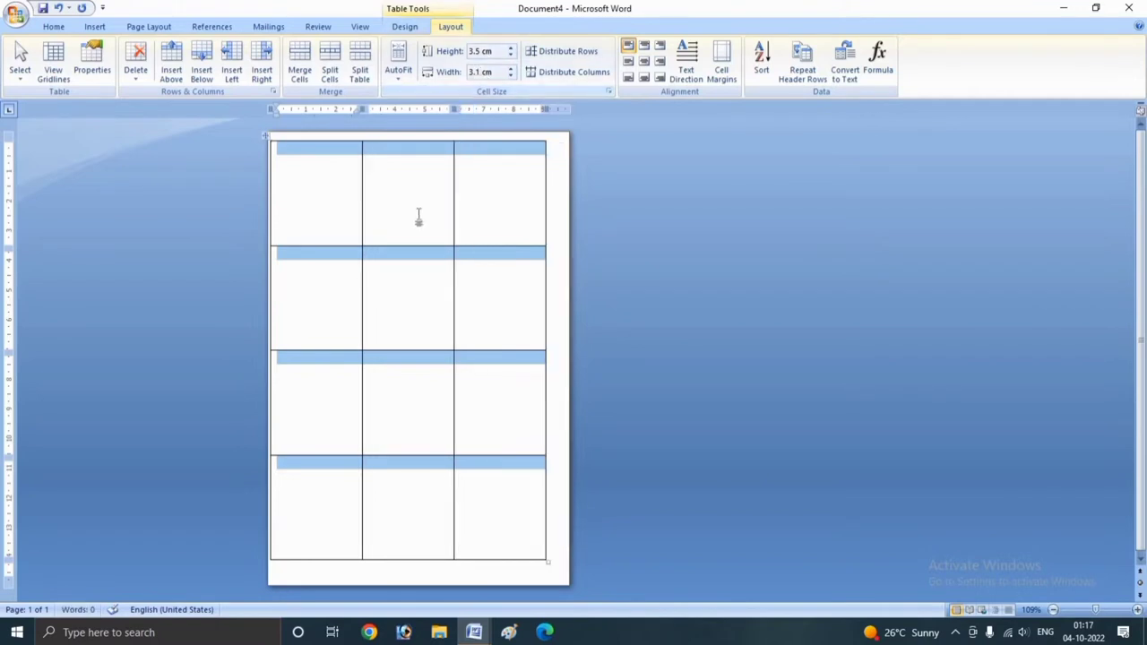
Step: Drag the table's left indent on the ruler to reposition the table on the page
click(464, 254)
click(307, 199)
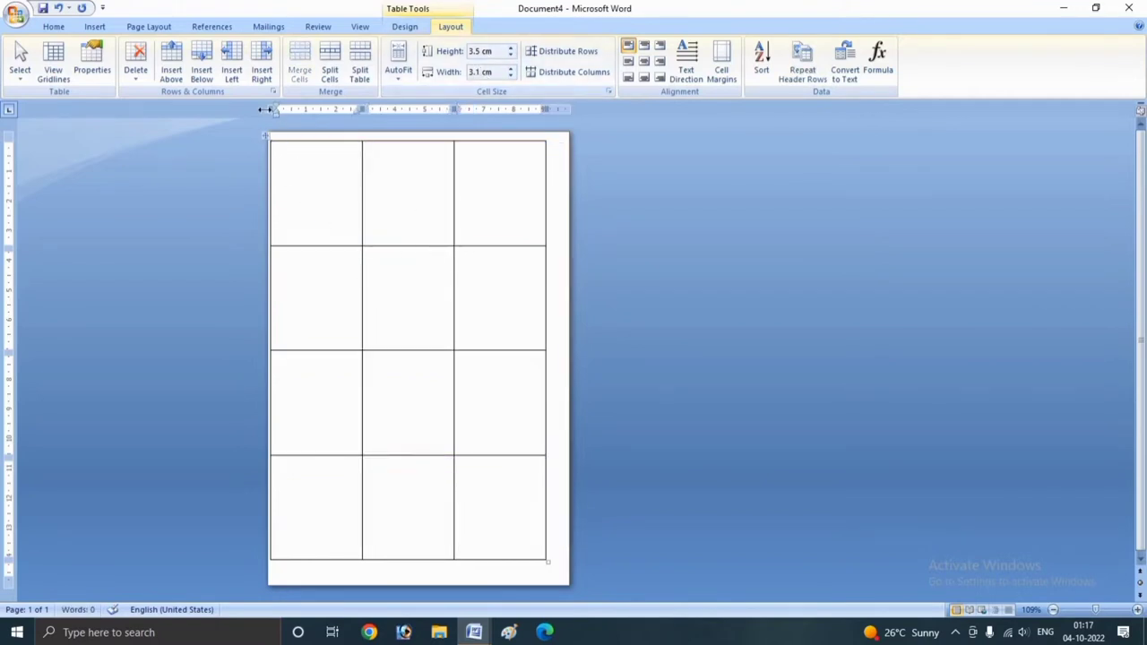
drag(266, 109, 278, 110)
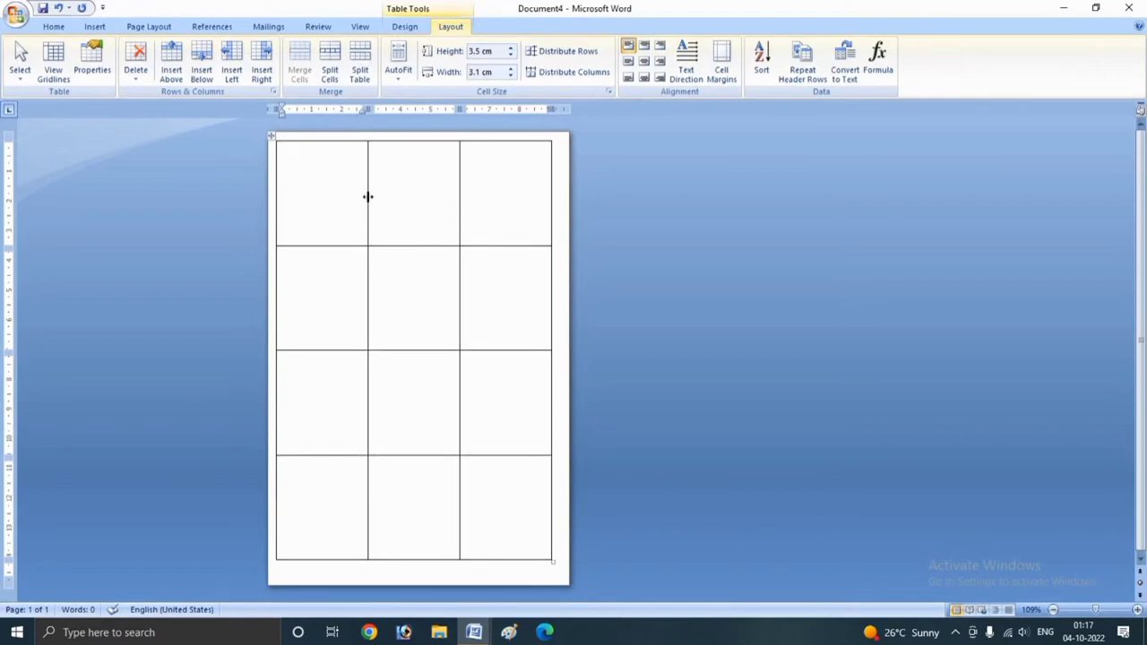
click(404, 181)
click(310, 209)
mouse_move(270, 110)
mouse_down()
mouse_move(258, 109)
mouse_move(283, 109)
mouse_up()
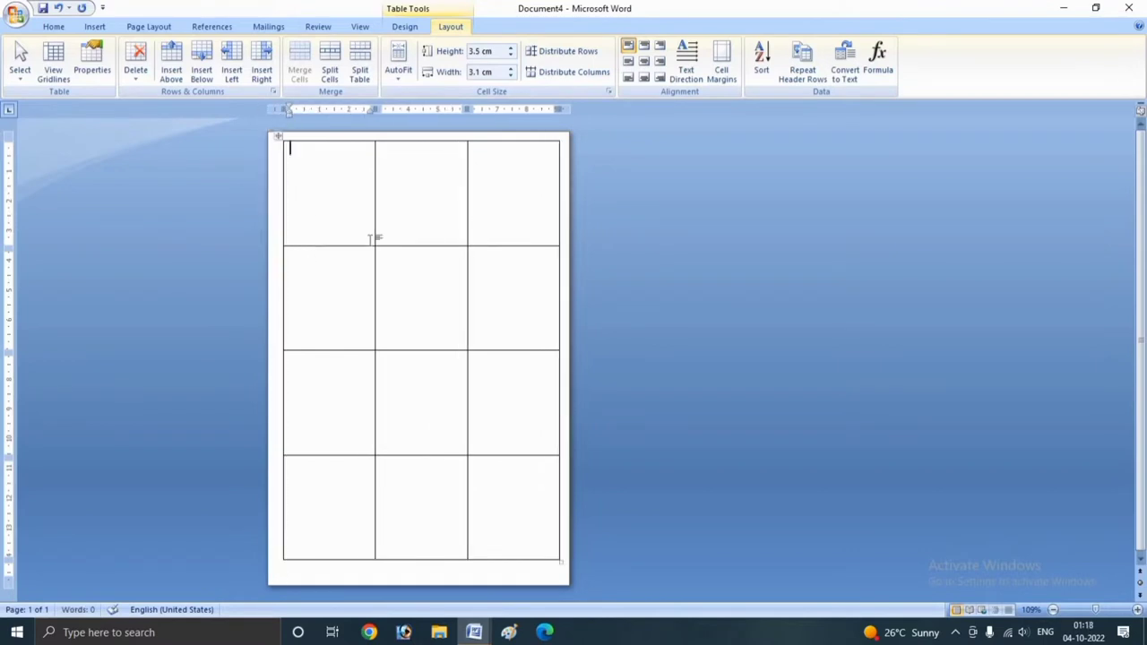
key(Tab)
key(Down)
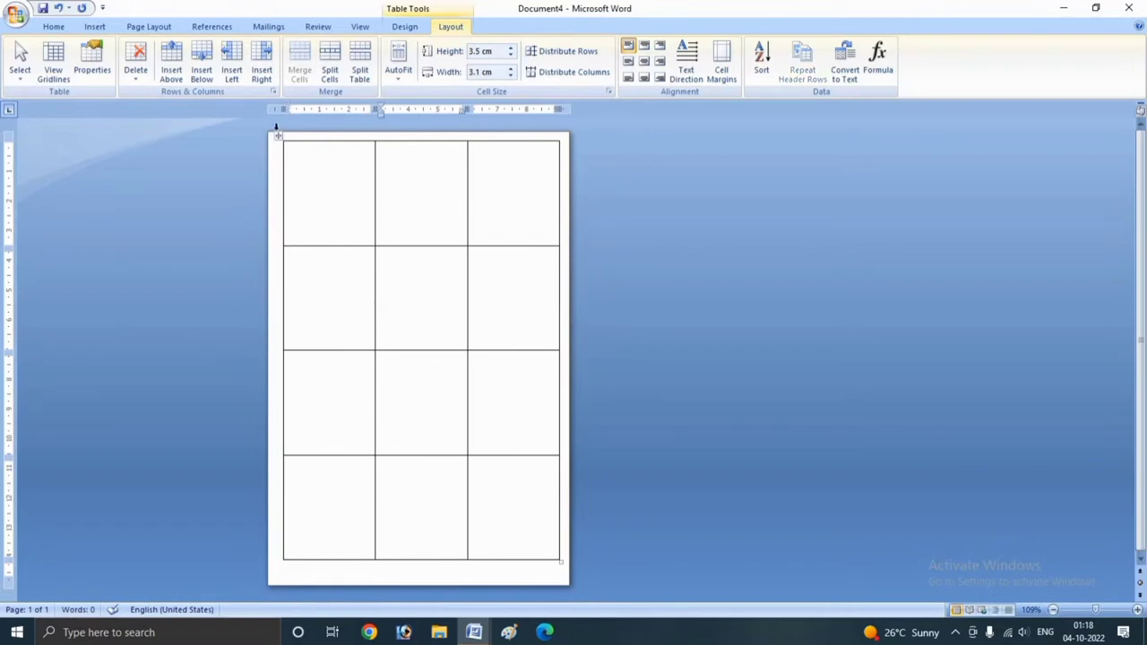
Step: Undo the earlier indent changes and nudge the table's left edge slightly right instead
key(ctrl+z)
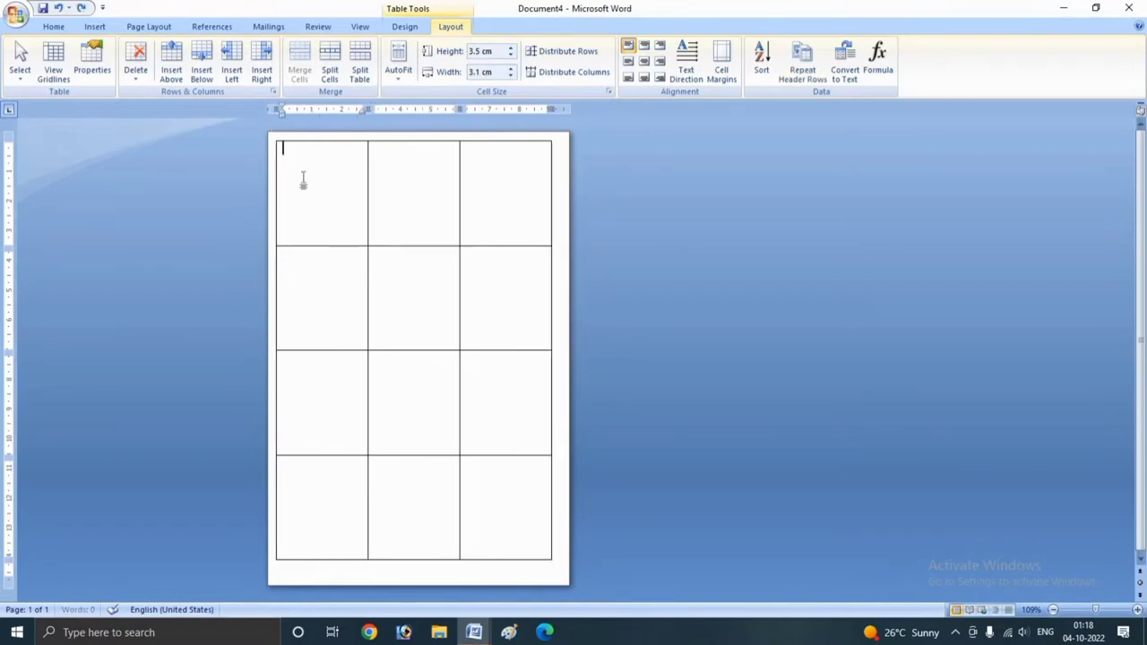
key(ctrl+z)
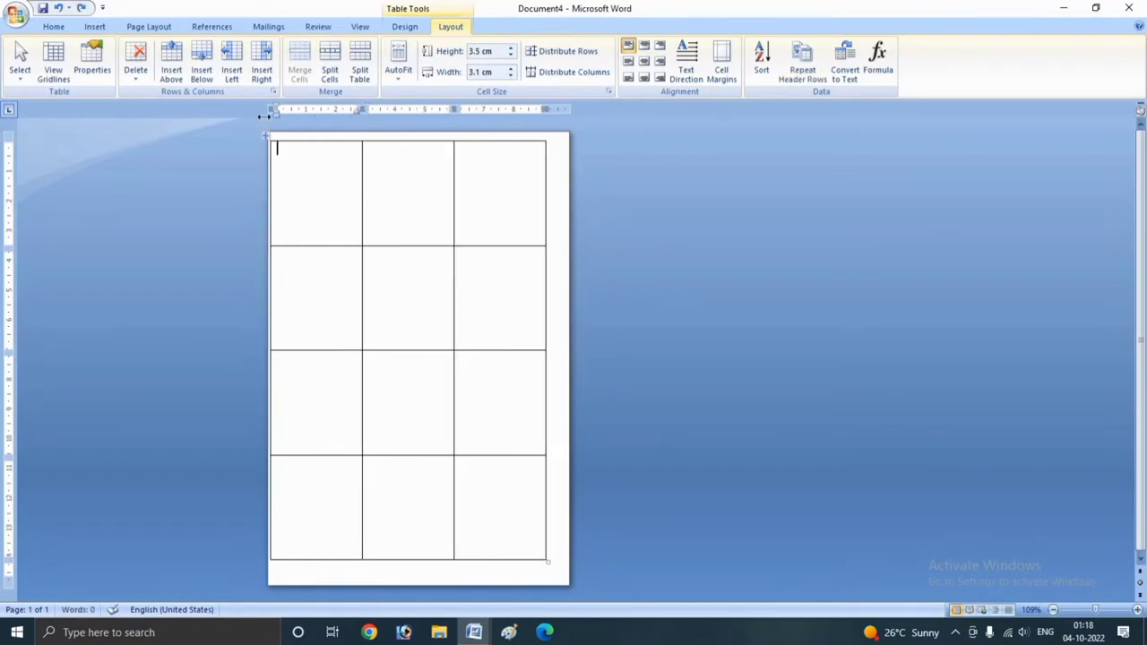
drag(274, 117, 283, 121)
click(410, 277)
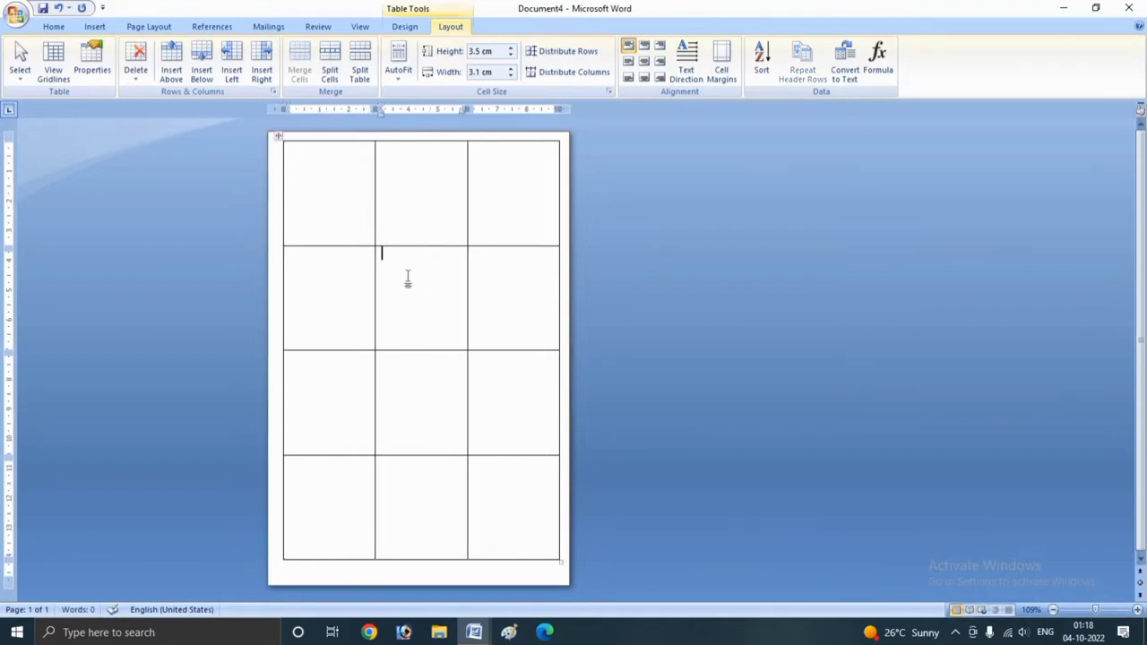
click(391, 184)
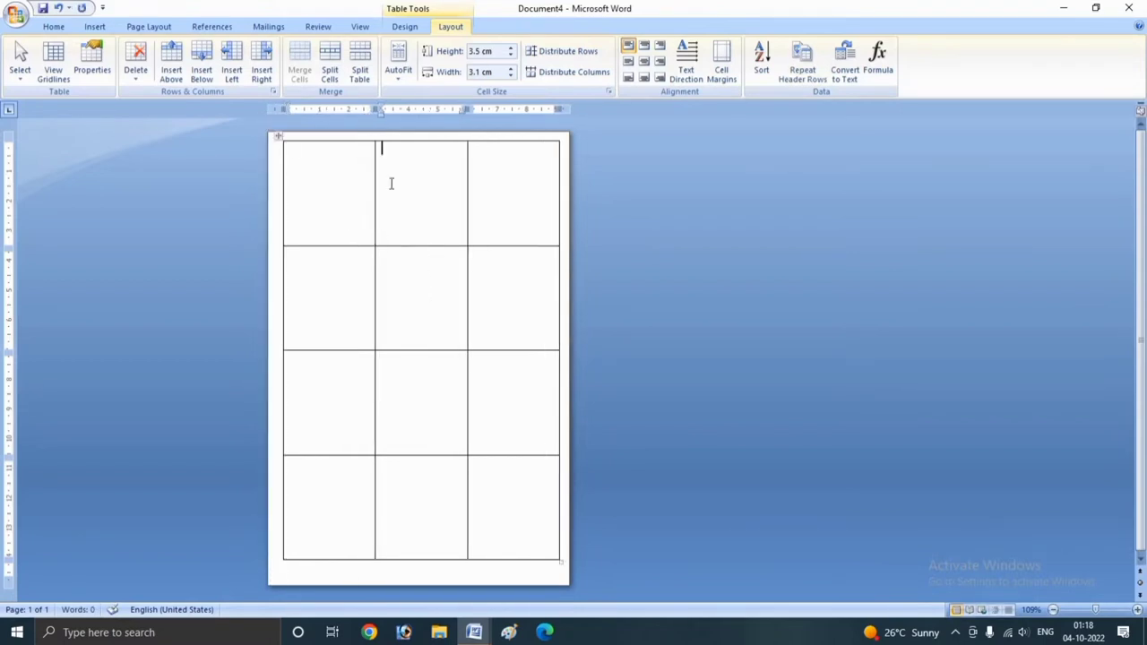
click(325, 192)
click(58, 28)
click(95, 31)
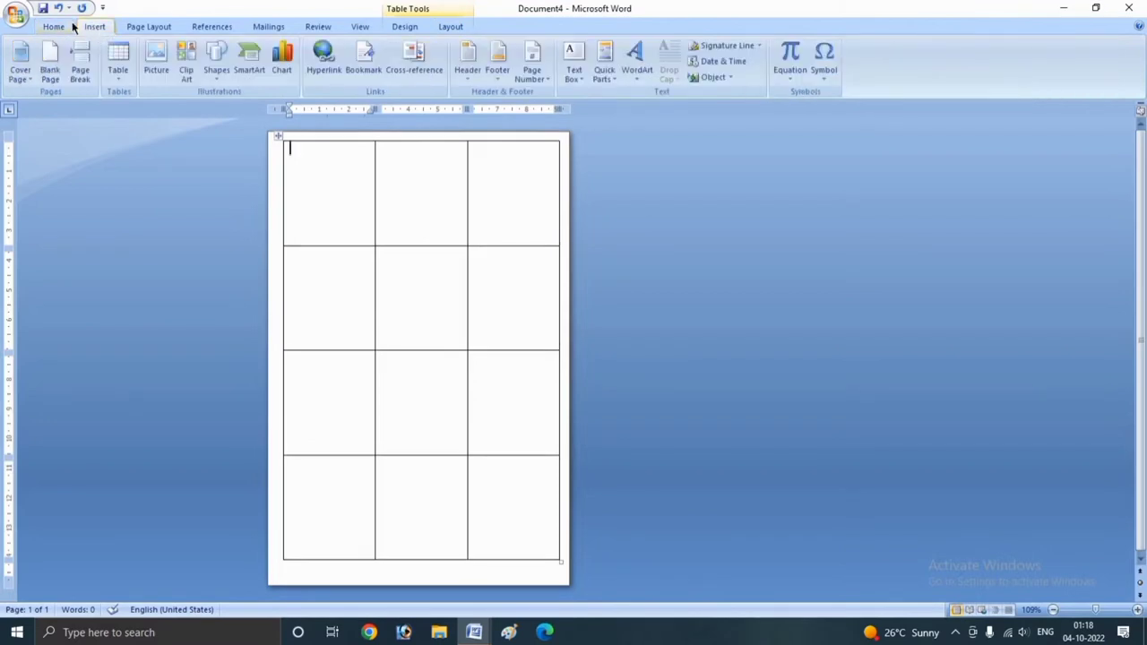
Step: Insert the PhotoRoom passport photo from the Desktop into the table's first cell
click(156, 61)
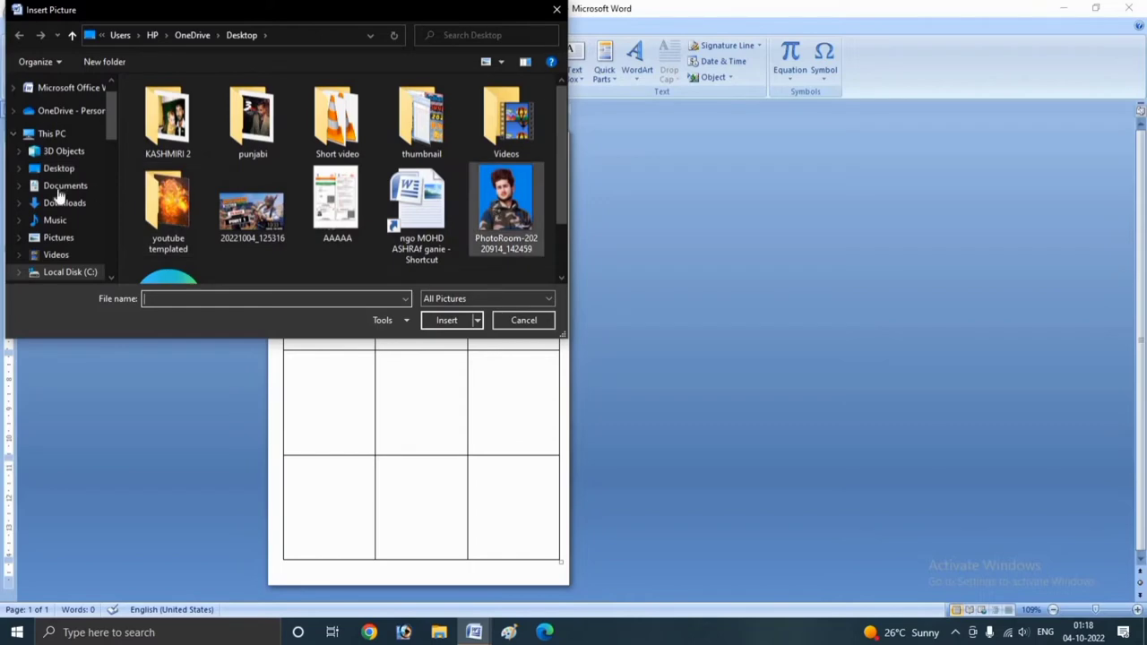
click(489, 209)
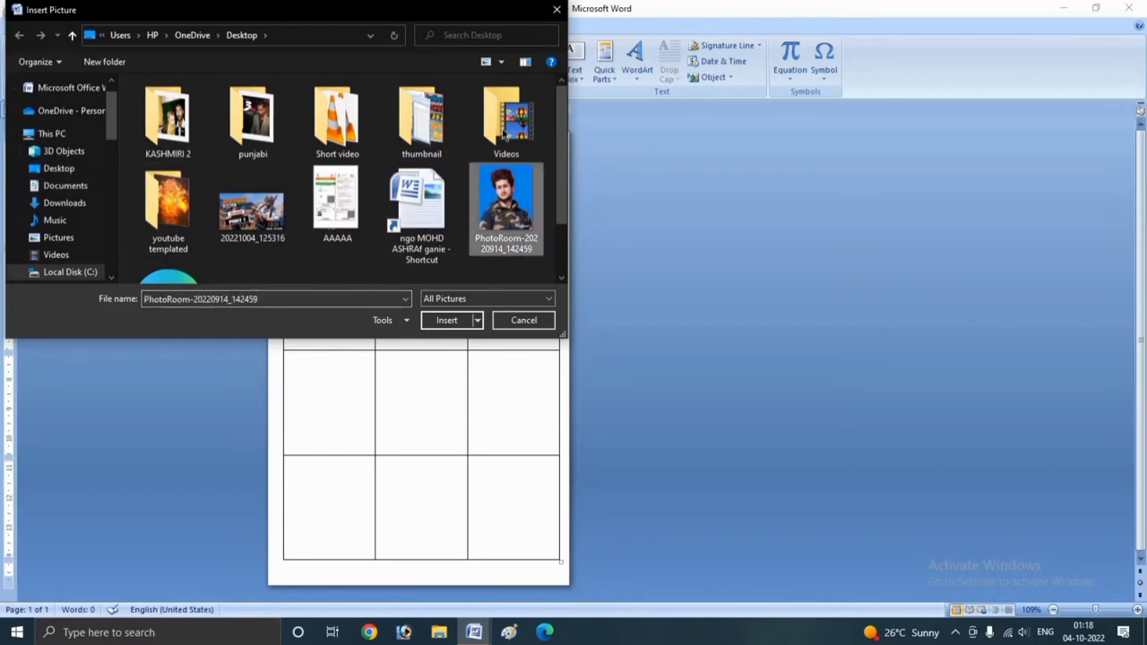
click(446, 320)
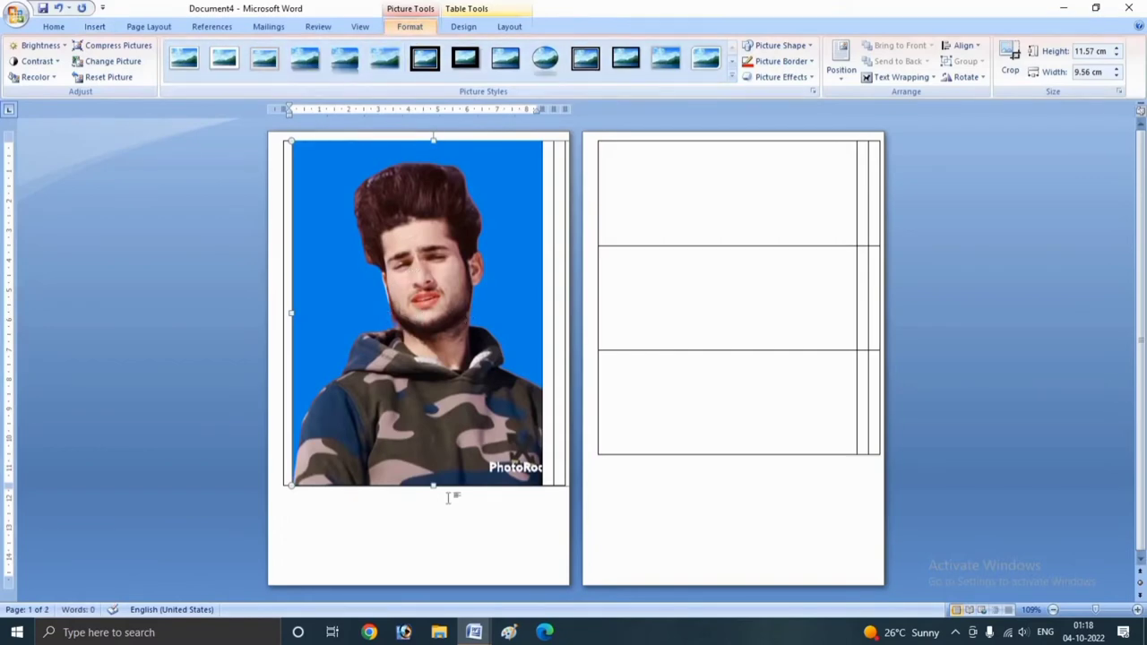
Step: Float the photo in front of text and size it to 7.89 × 6.5 cm over the top-left cells
click(883, 79)
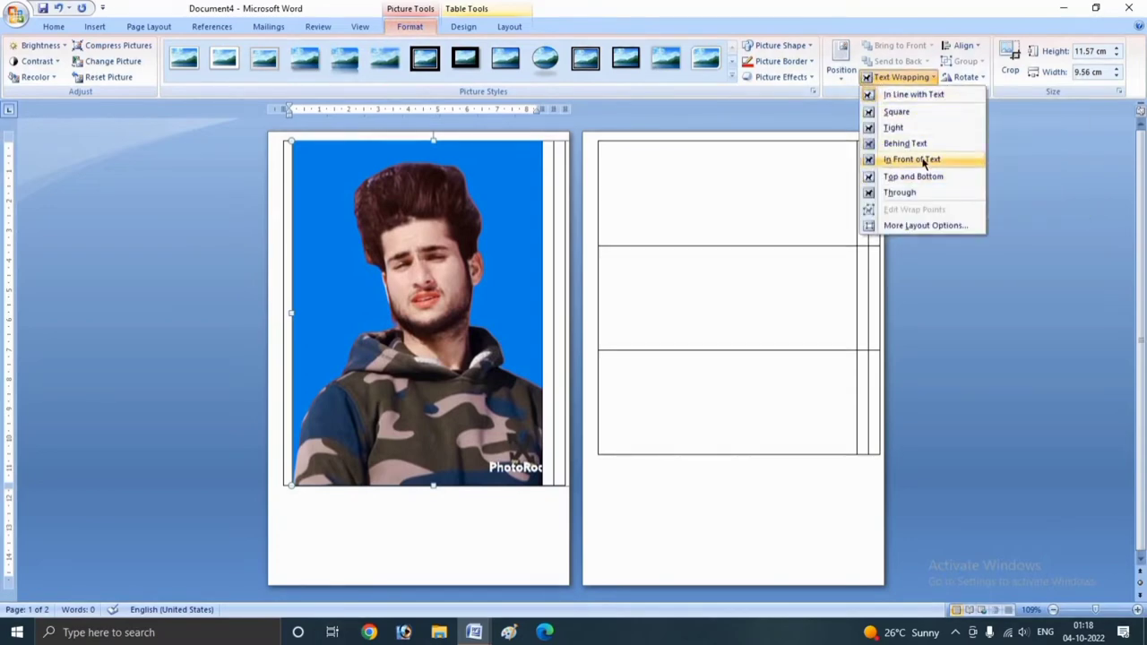
click(913, 162)
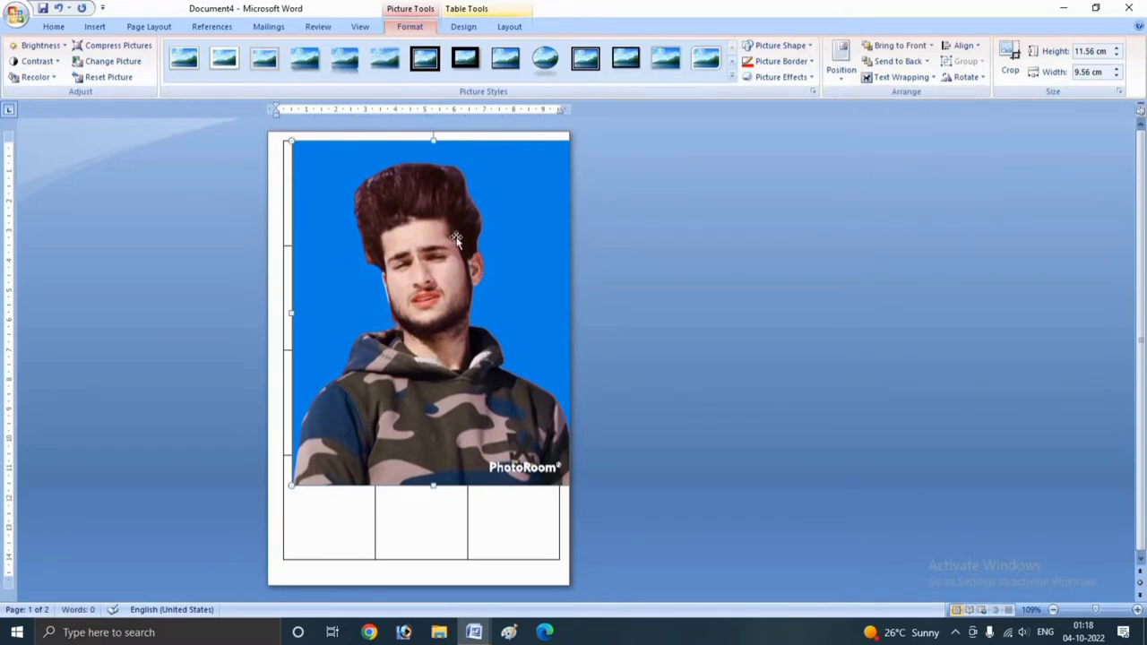
drag(381, 208, 371, 208)
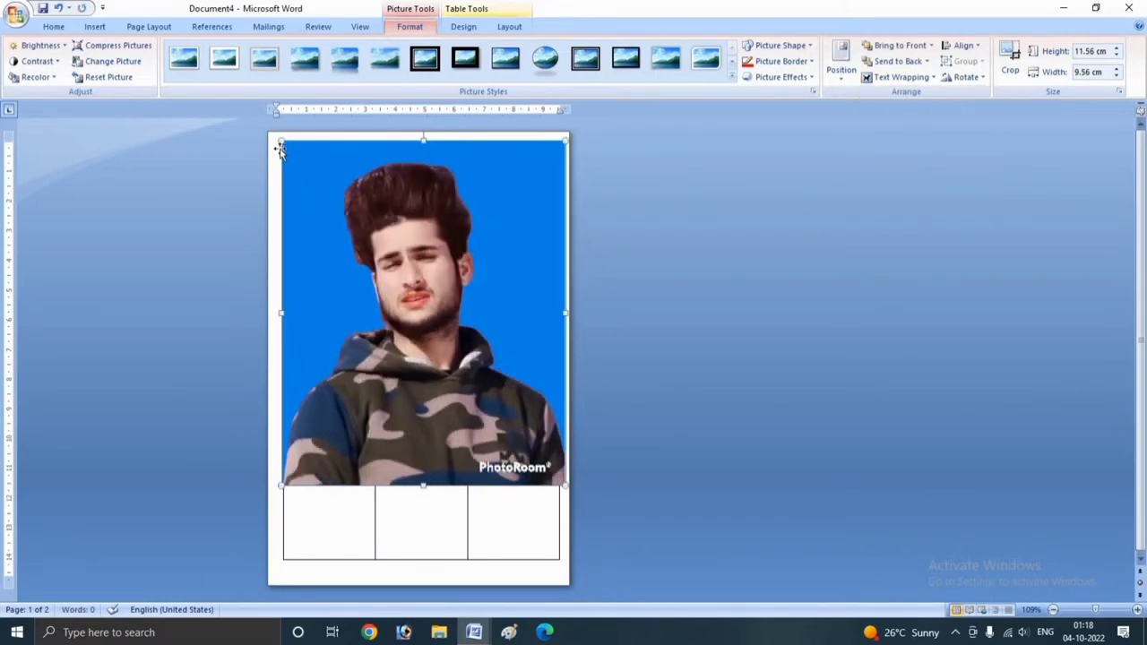
drag(279, 142, 425, 316)
drag(494, 401, 382, 274)
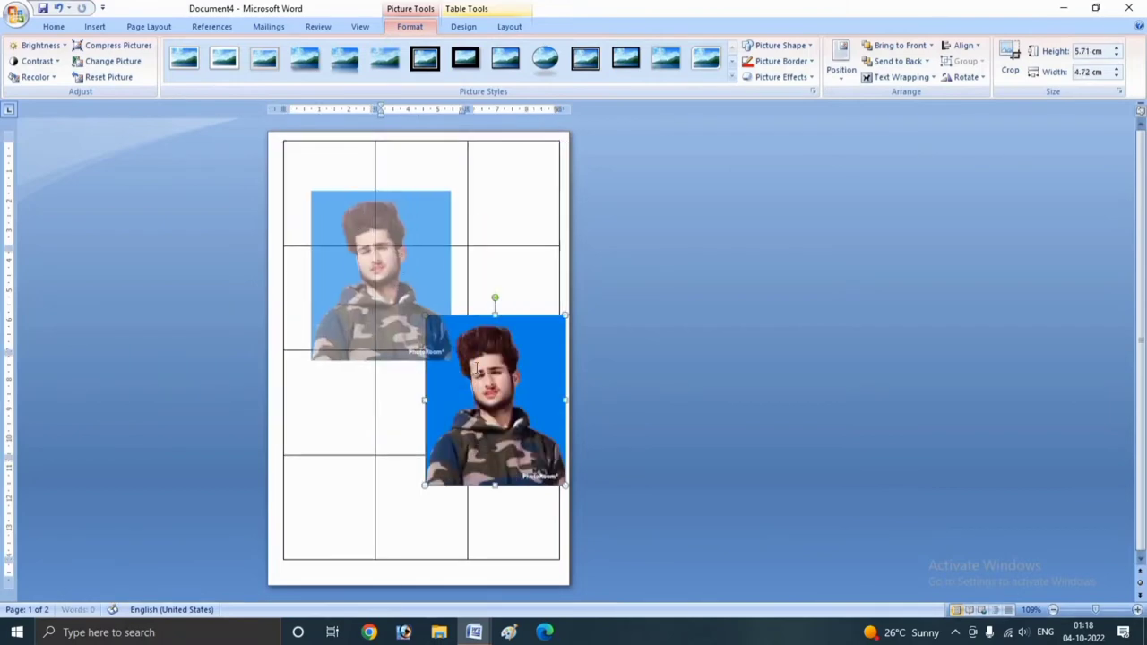
drag(454, 362, 499, 429)
drag(405, 311, 399, 281)
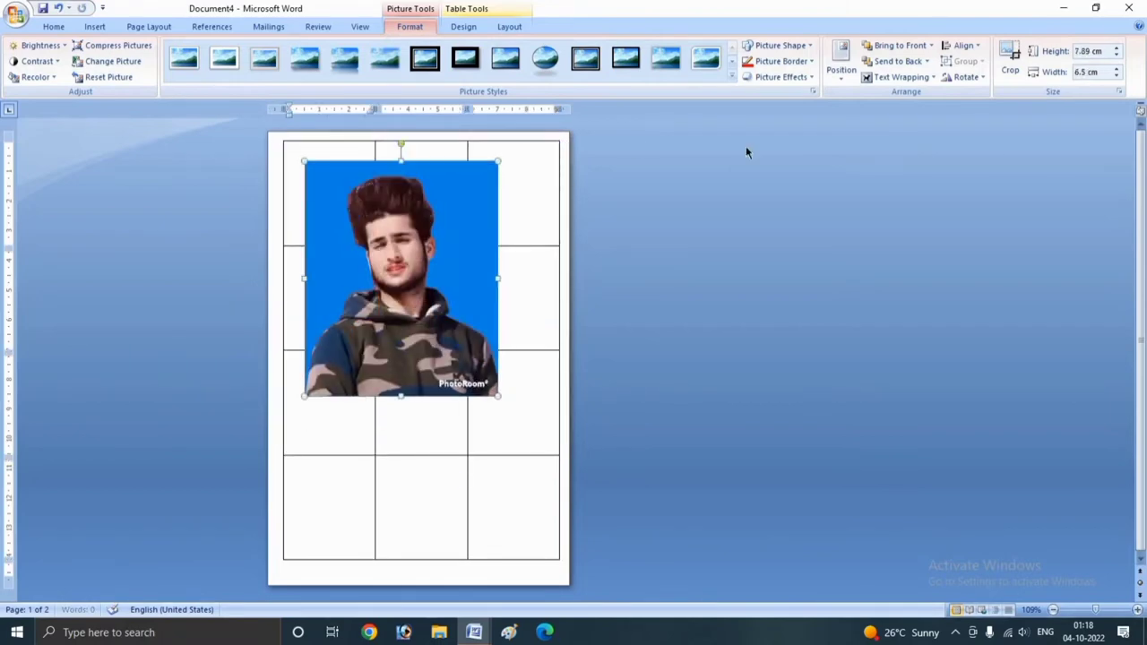
click(1010, 62)
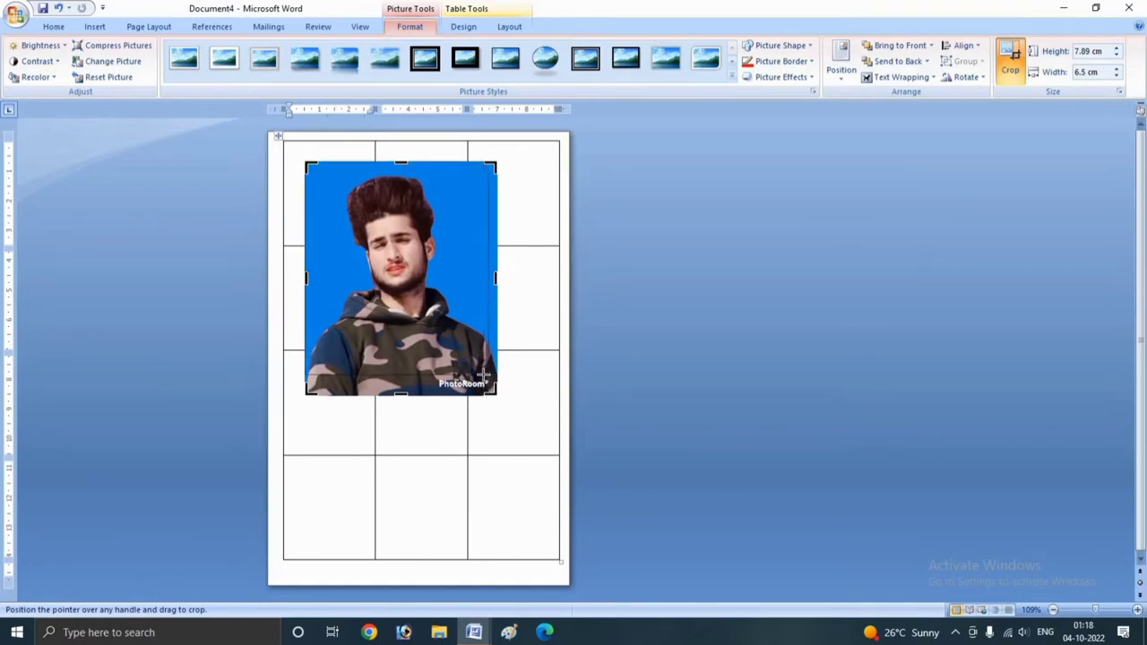
Step: Crop the PhotoRoom watermark and edges off the photo, then move it into the top-left cell
drag(495, 392, 481, 370)
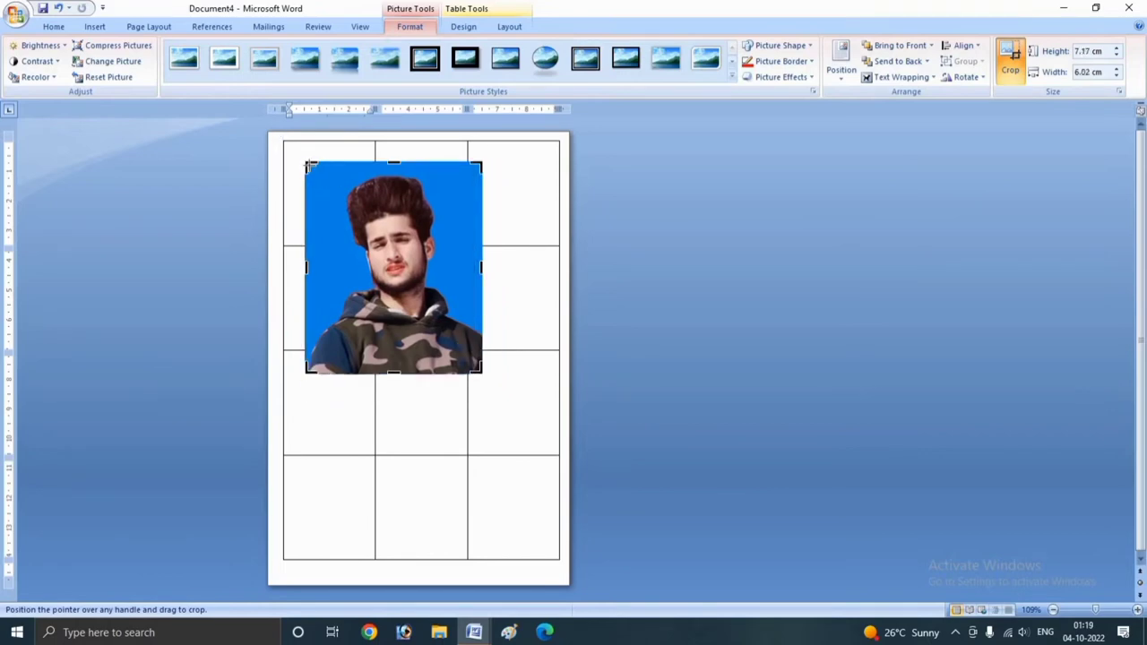
drag(310, 165, 316, 172)
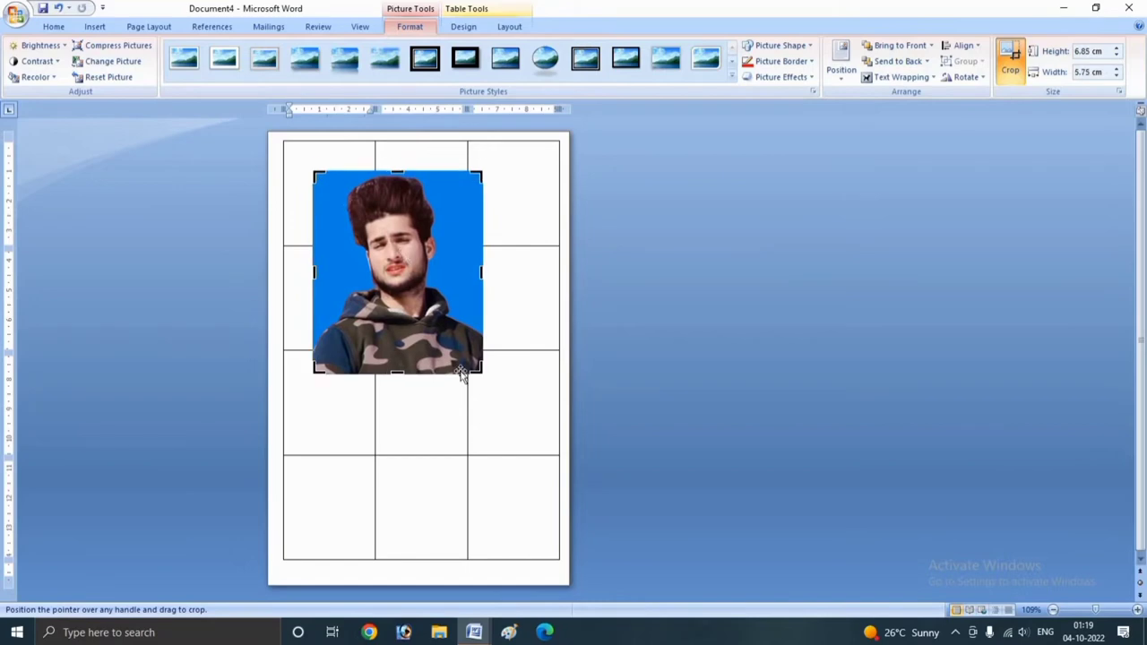
drag(396, 373, 392, 368)
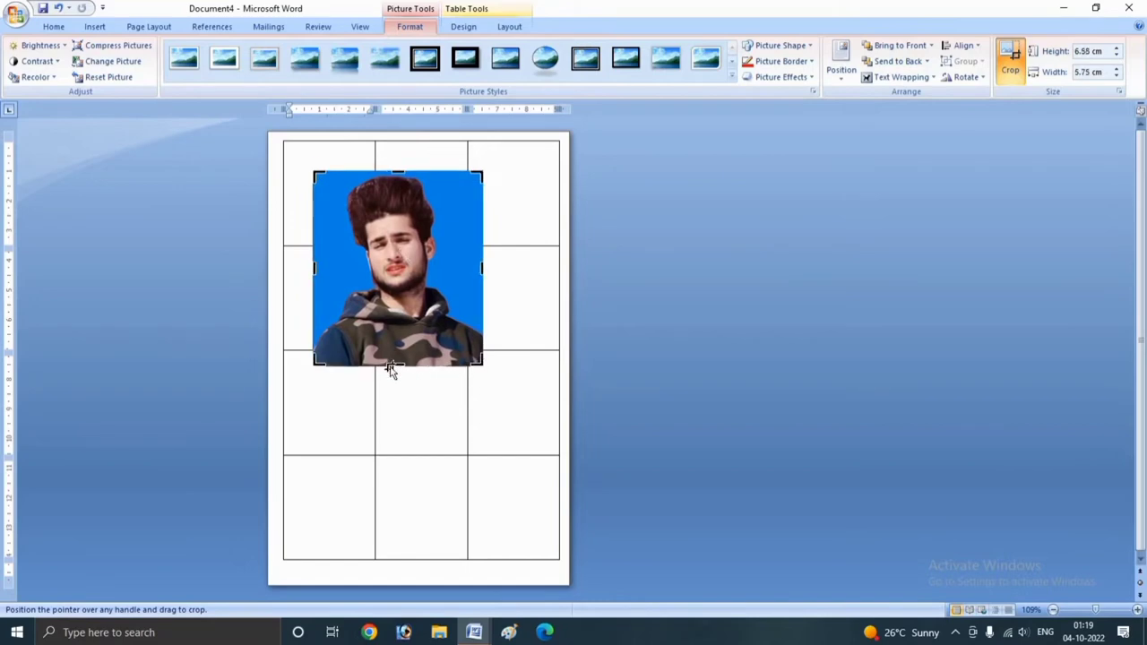
key(Escape)
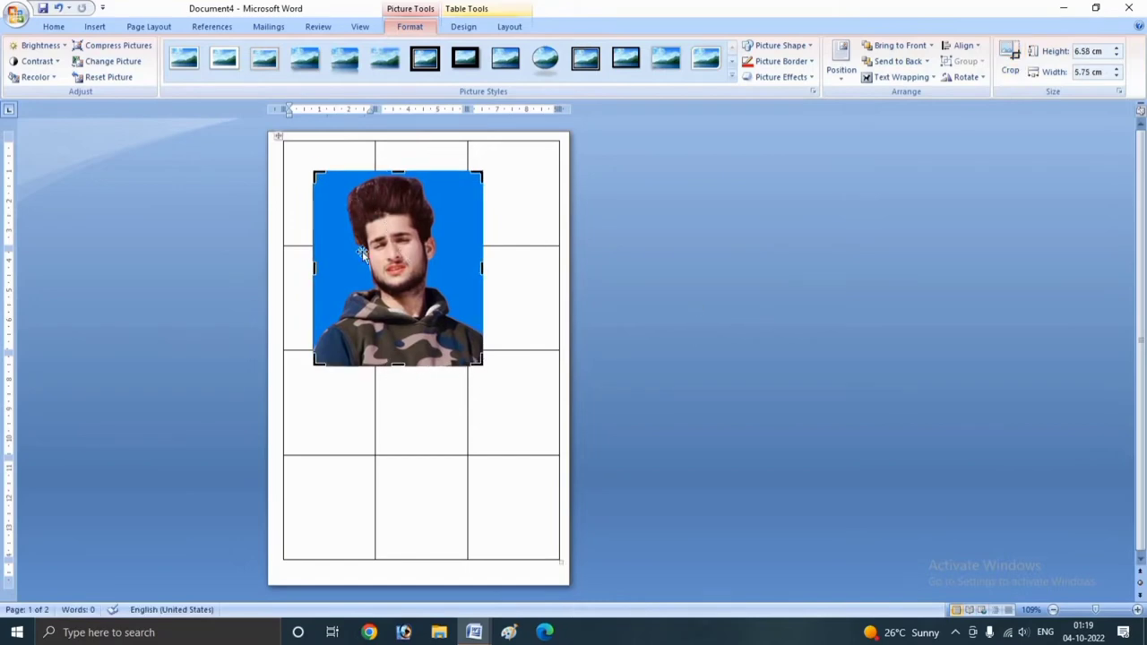
click(521, 295)
click(315, 175)
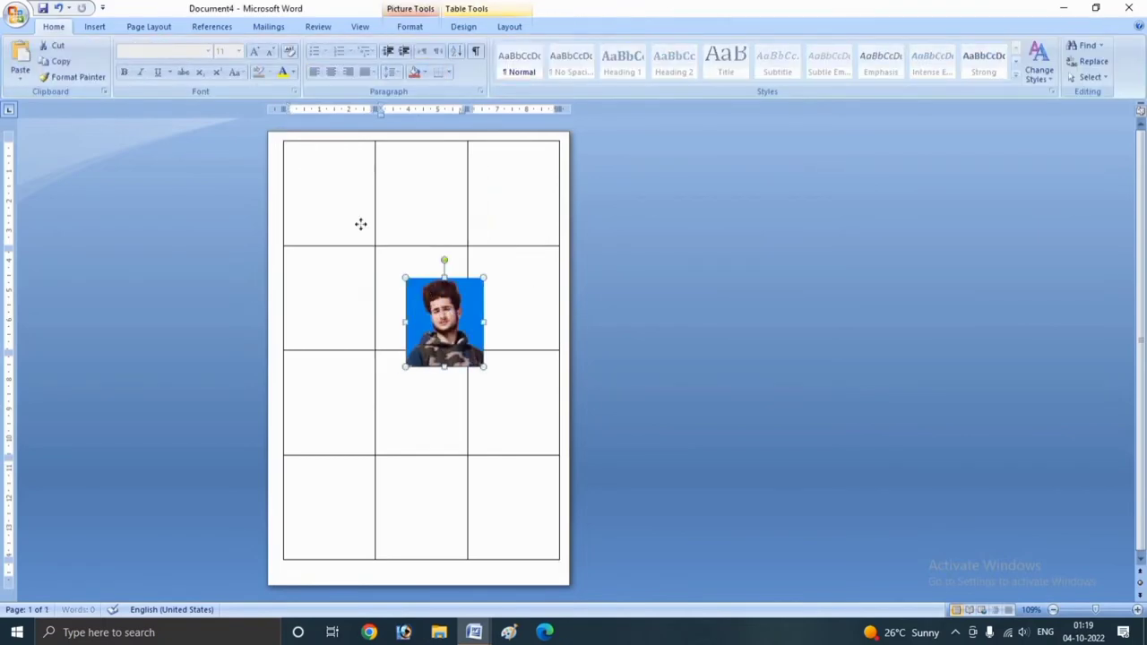
drag(439, 304, 334, 185)
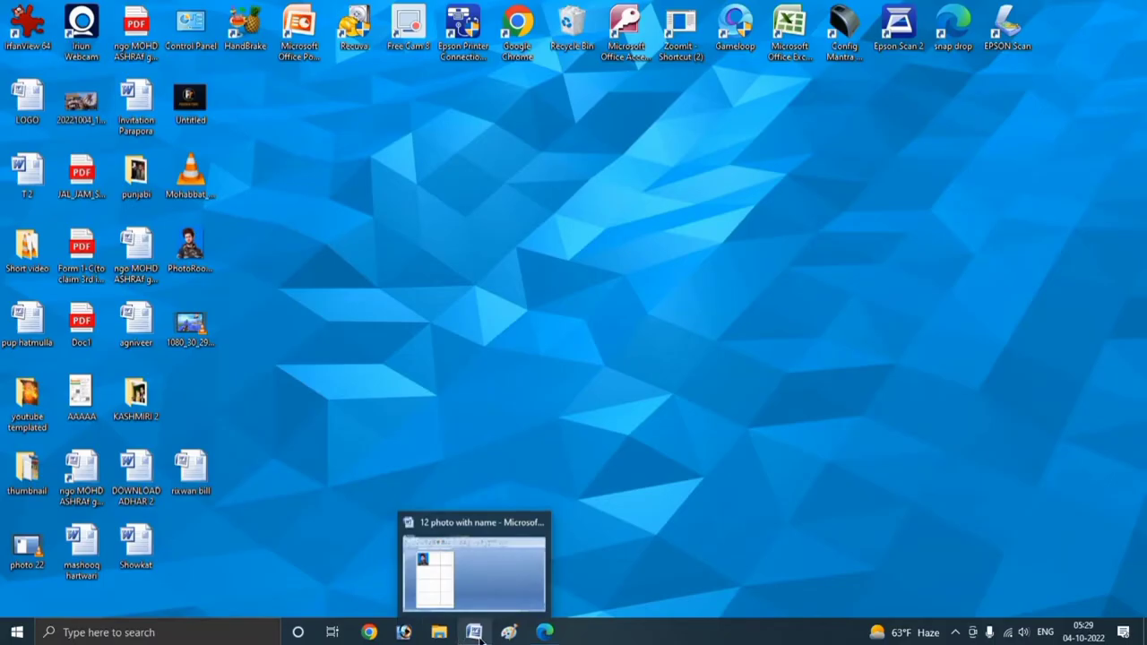
Step: Bring the '12 photo with name' document back into view and deselect the photo
click(461, 634)
click(272, 198)
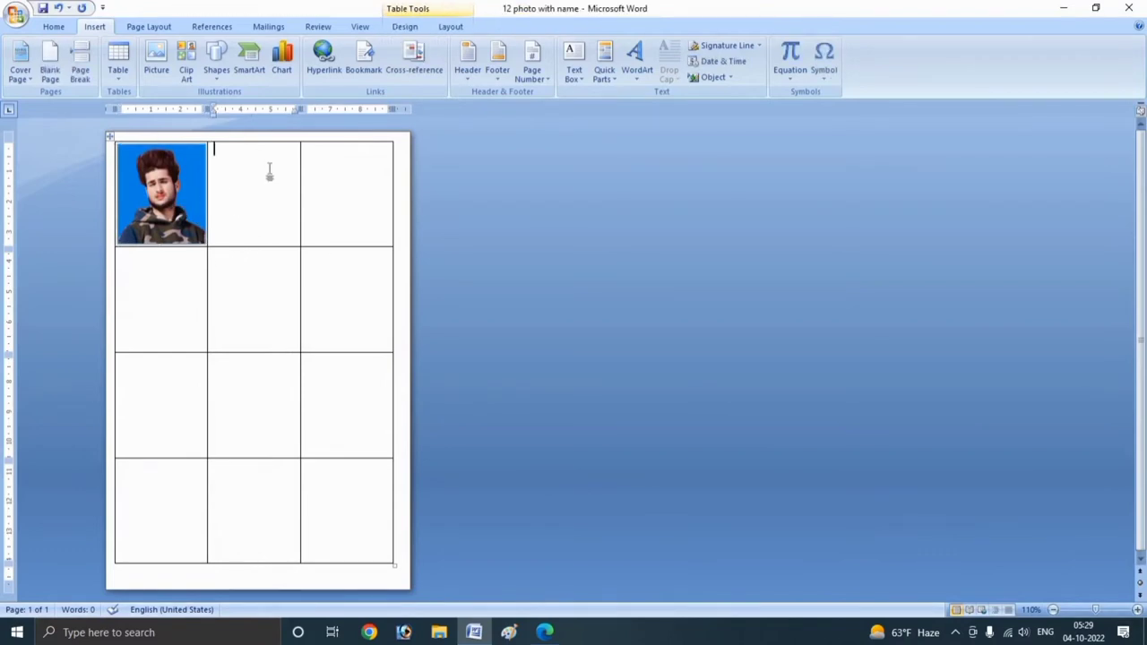
Step: Draw a text box across the bottom of the first photo's cell, type the person's full name, and select it
click(224, 71)
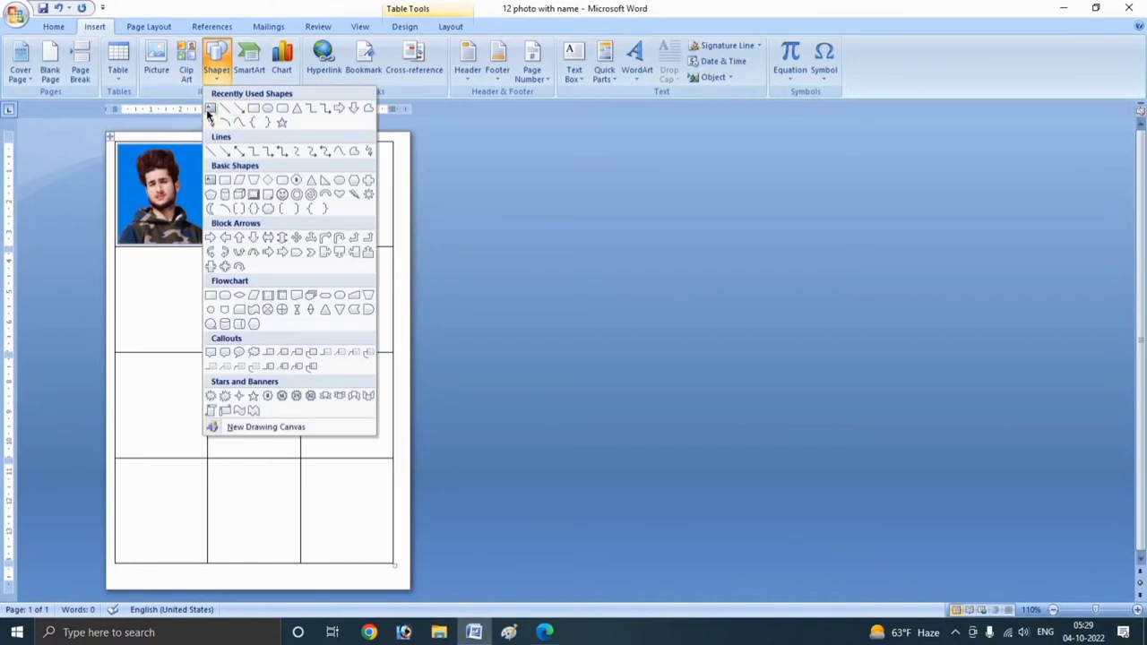
click(209, 109)
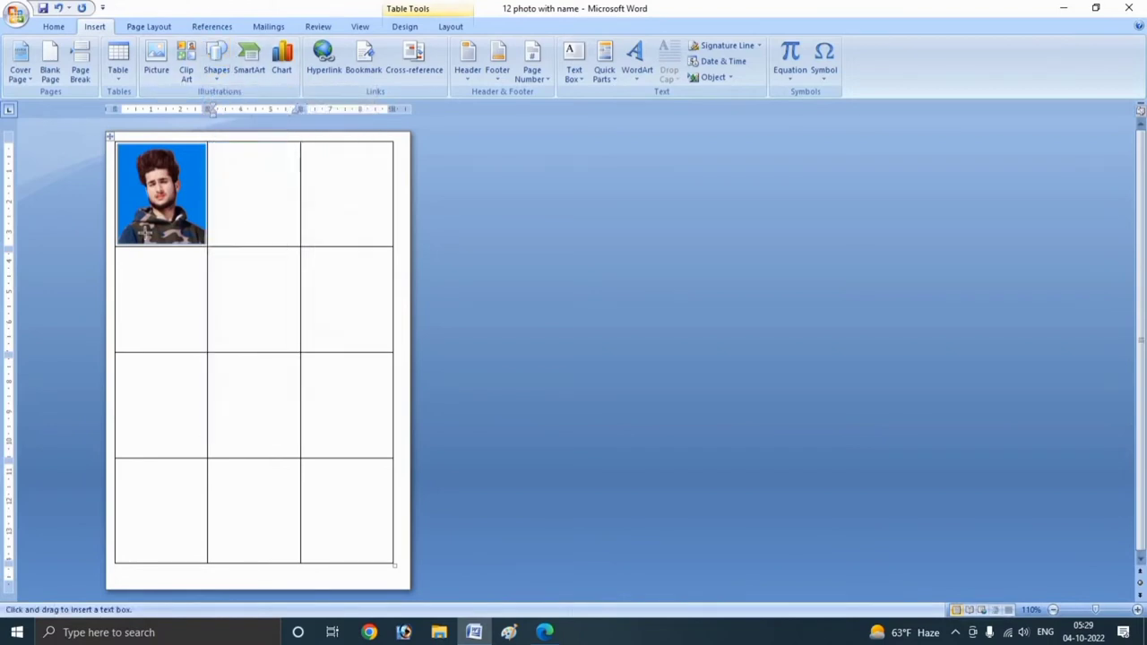
key(Escape)
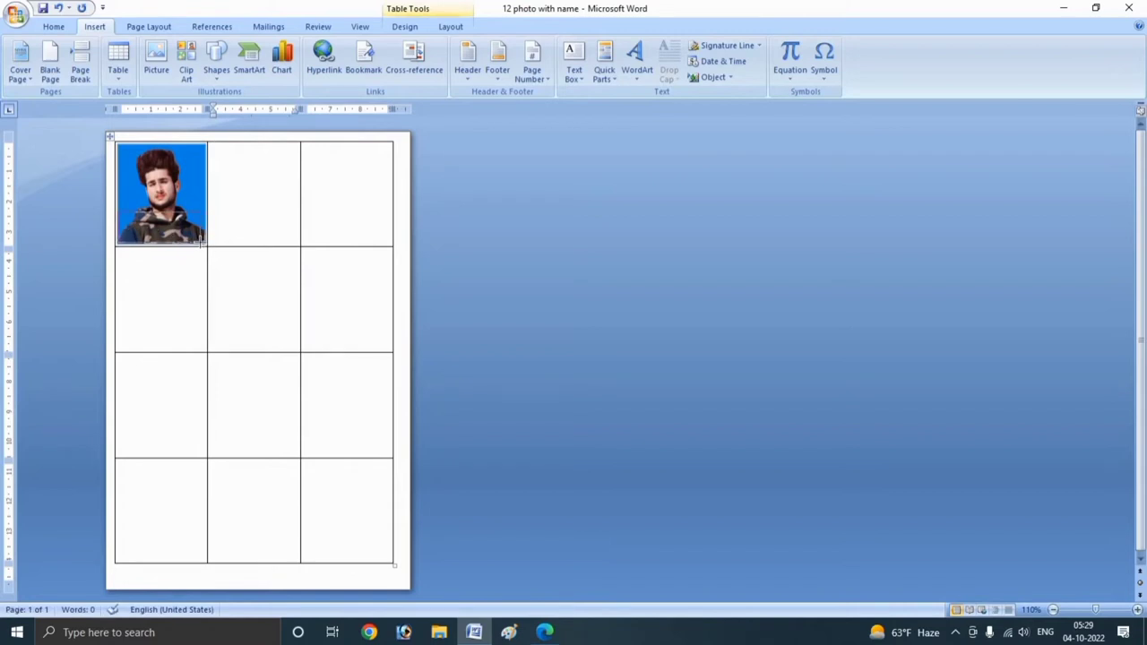
drag(207, 242, 115, 211)
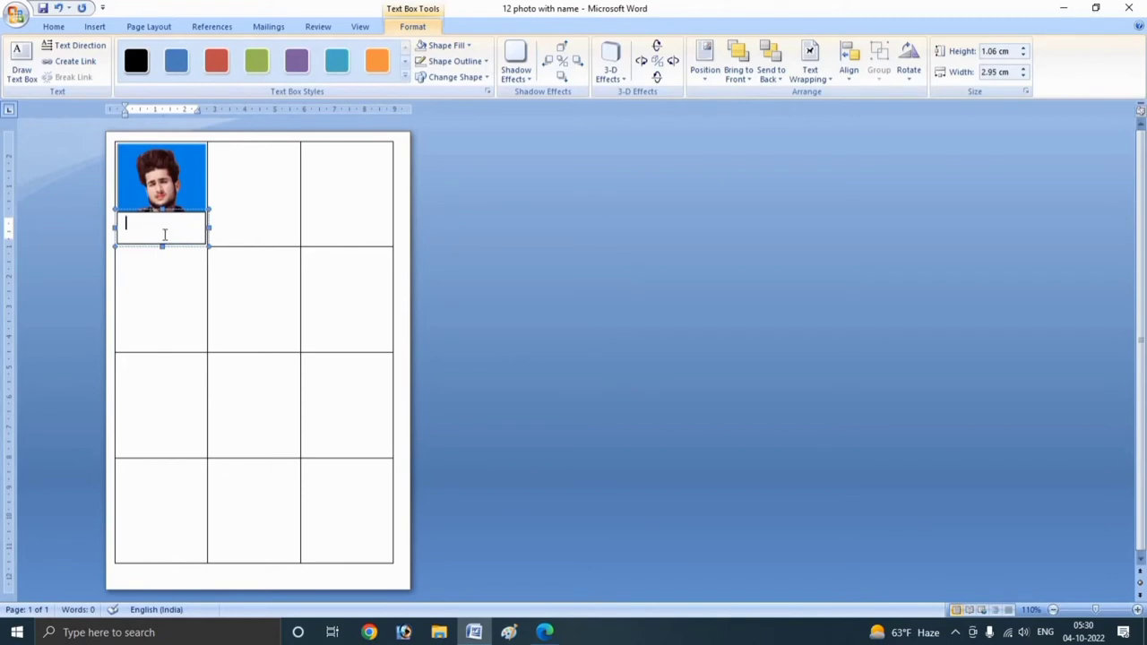
text(Firdous)
text( K)
text(han)
key(ctrl+a)
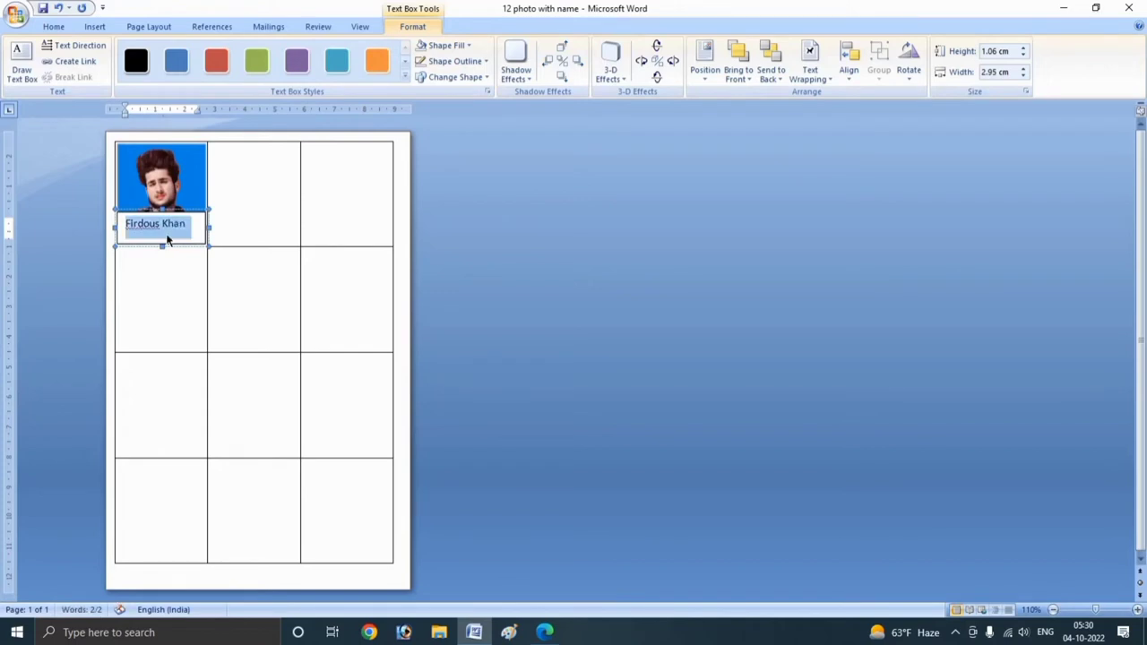
click(154, 235)
key(ctrl+a)
Step: Set the name text to 9 pt and apply No Spacing
click(61, 27)
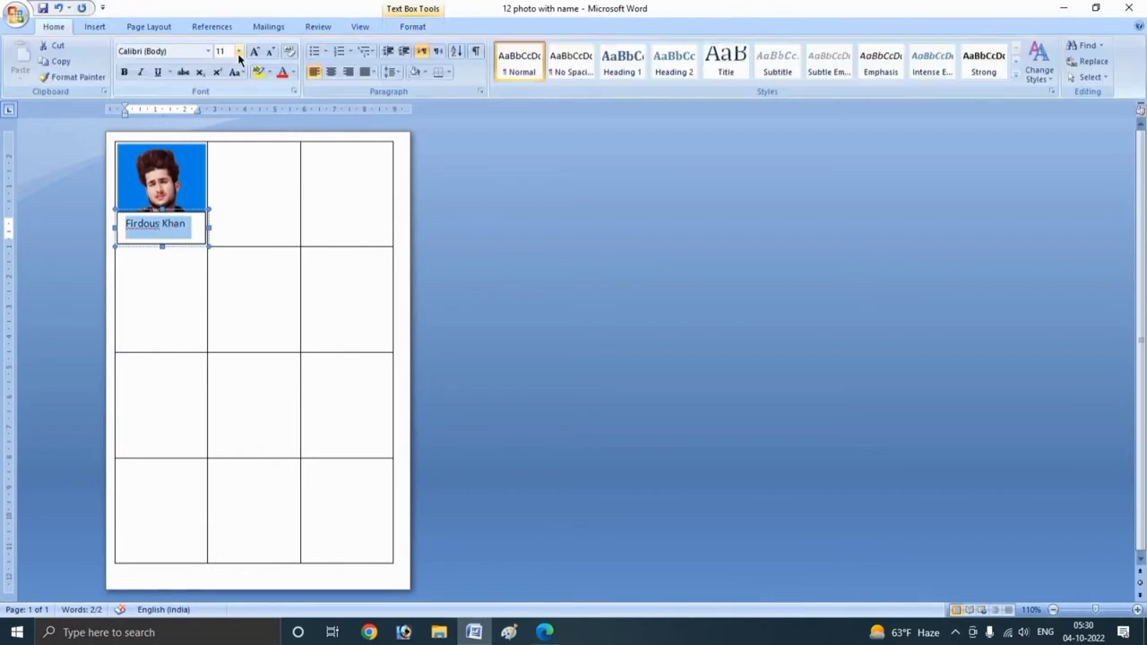
click(239, 51)
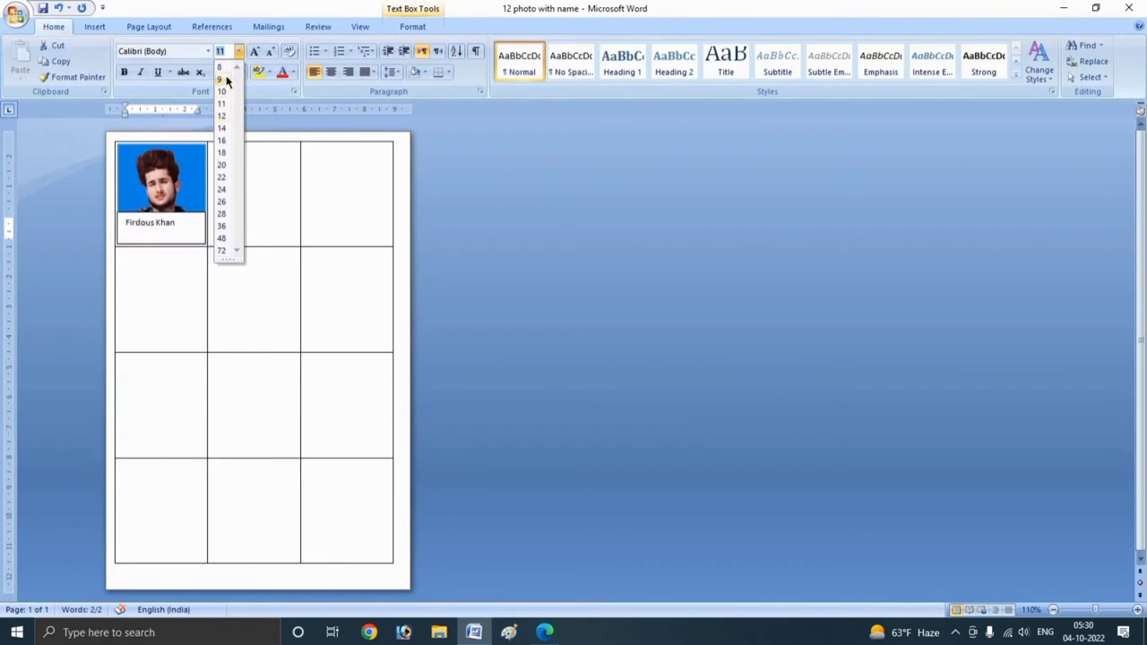
click(226, 80)
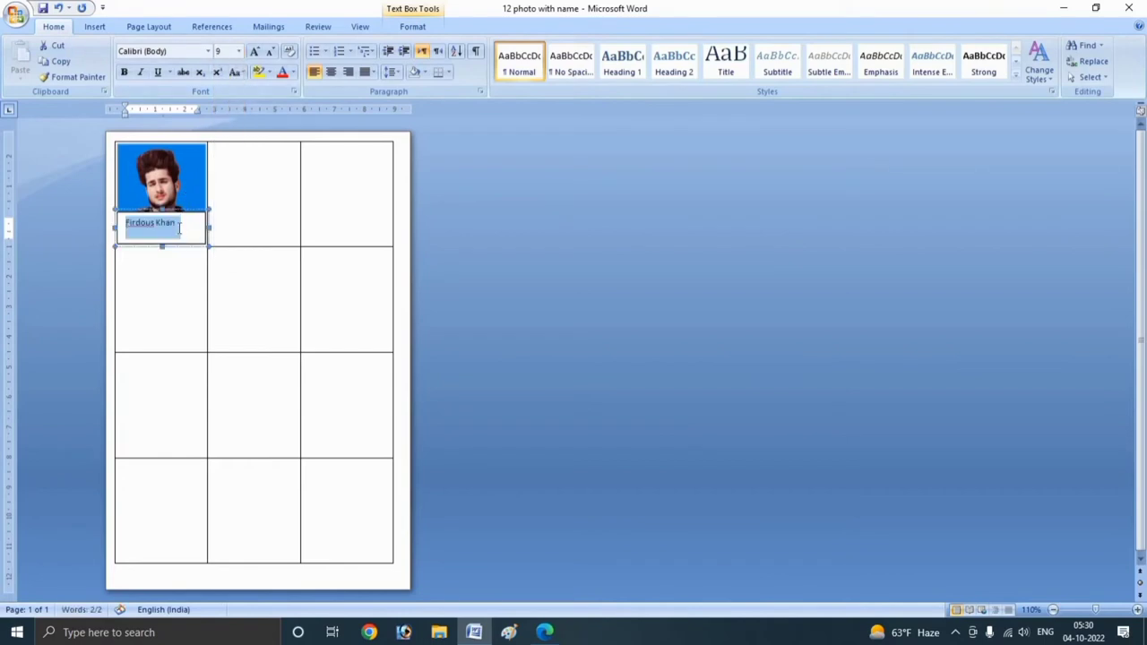
click(179, 224)
key(Escape)
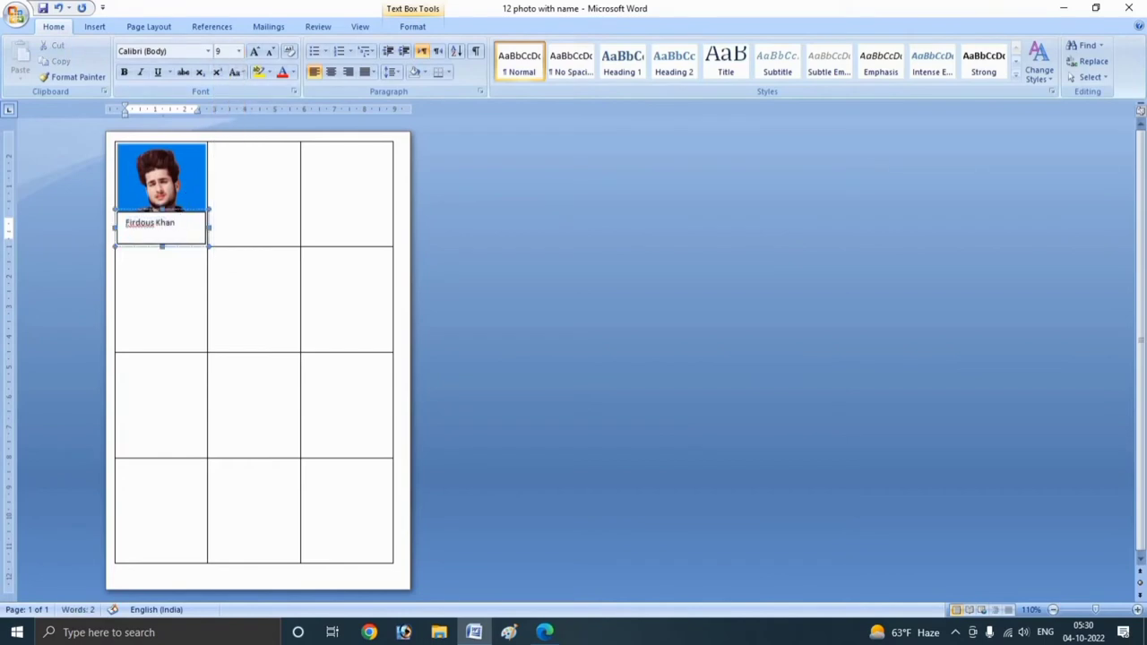
click(187, 224)
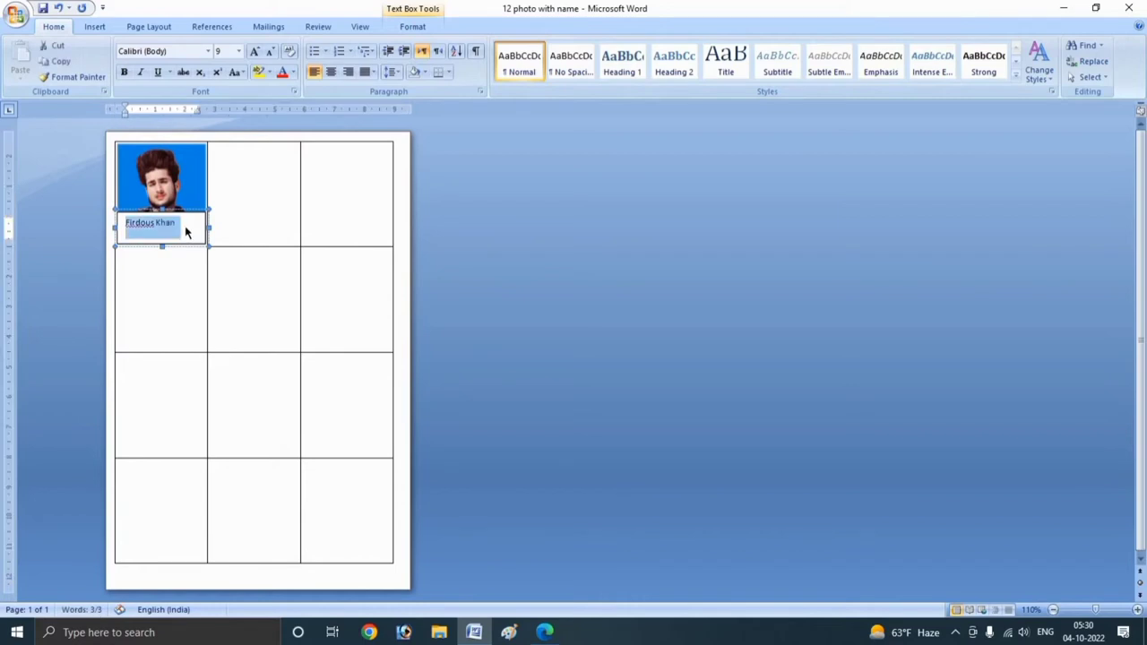
triple_click(184, 225)
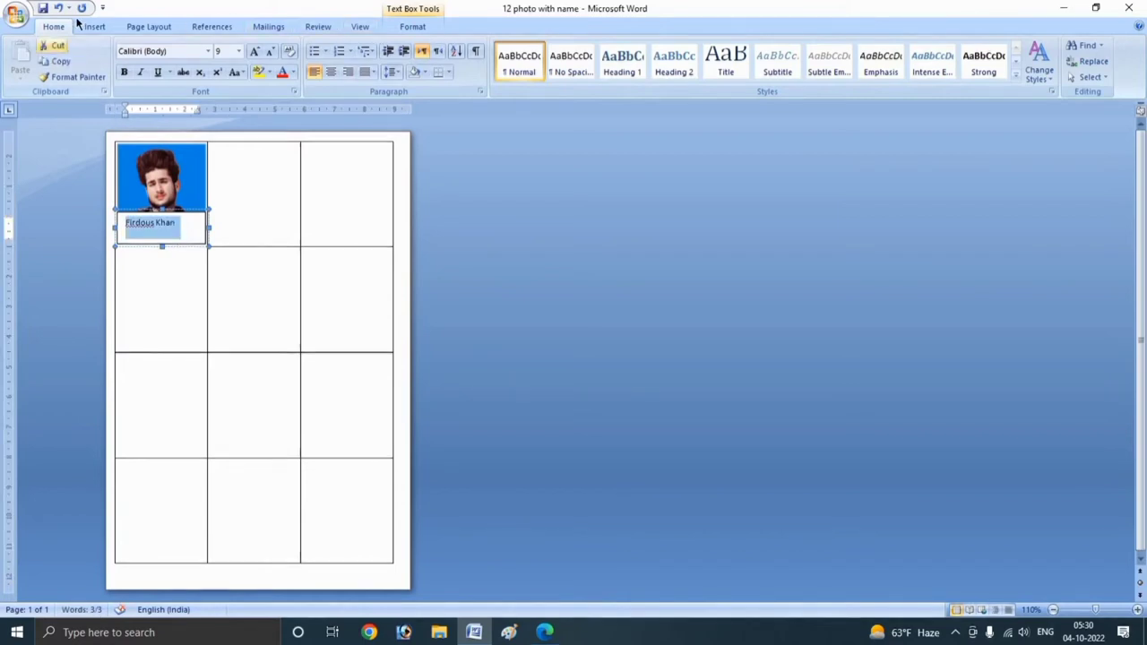
click(570, 68)
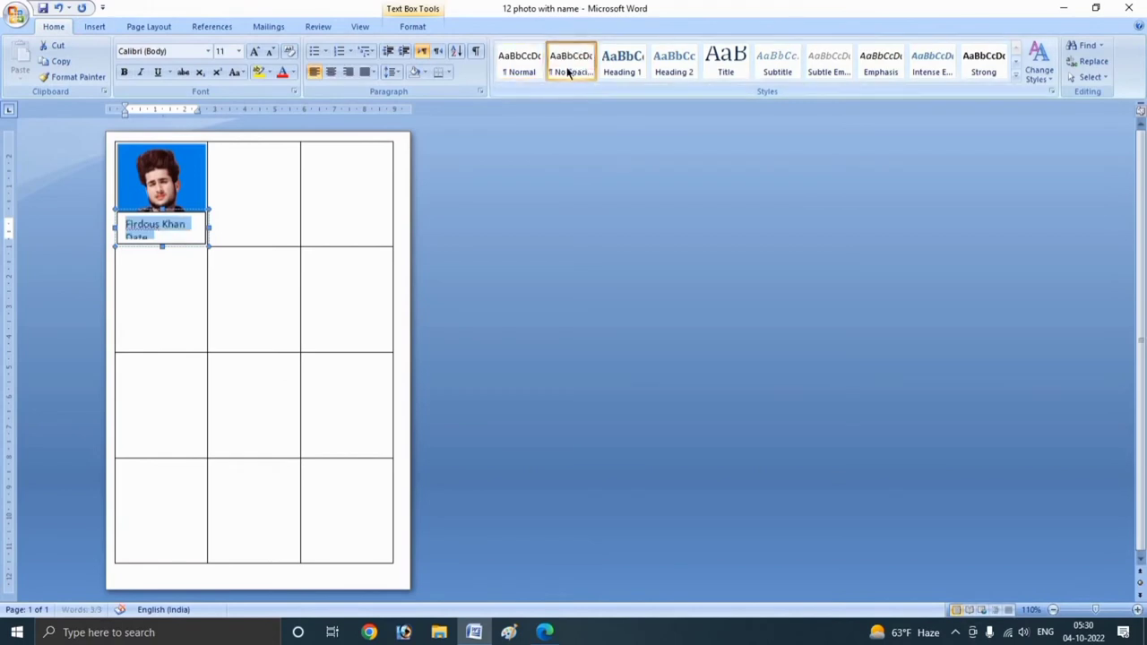
Step: Make the caption box taller and add the 'Date: 20/10/2022' line
click(161, 245)
drag(170, 245, 171, 255)
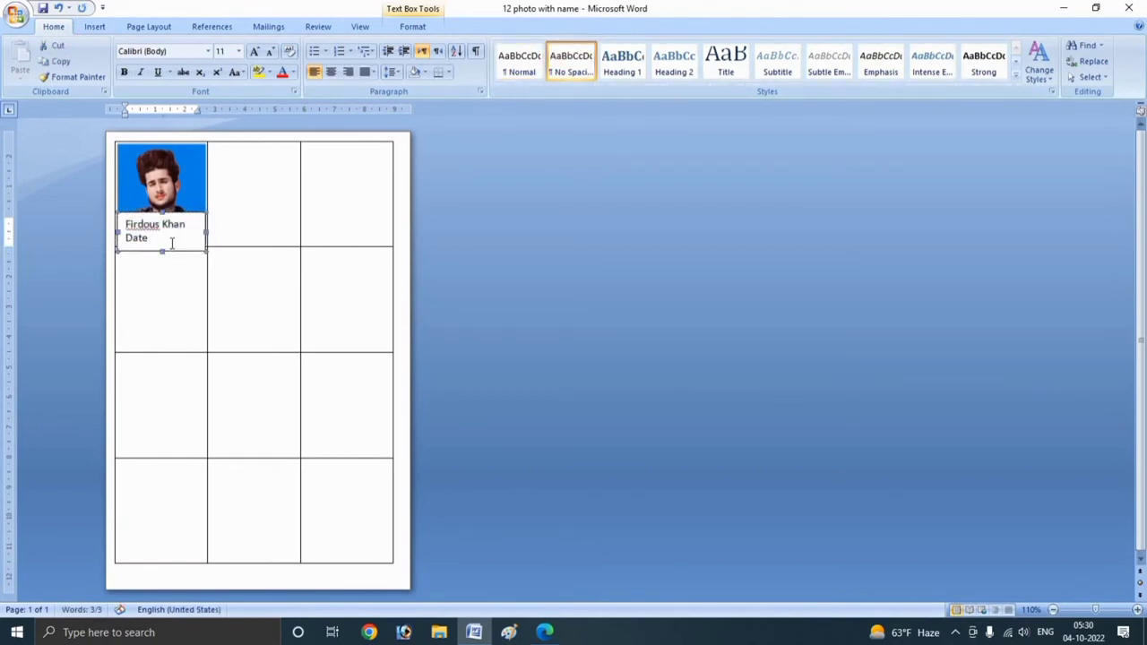
text(:)
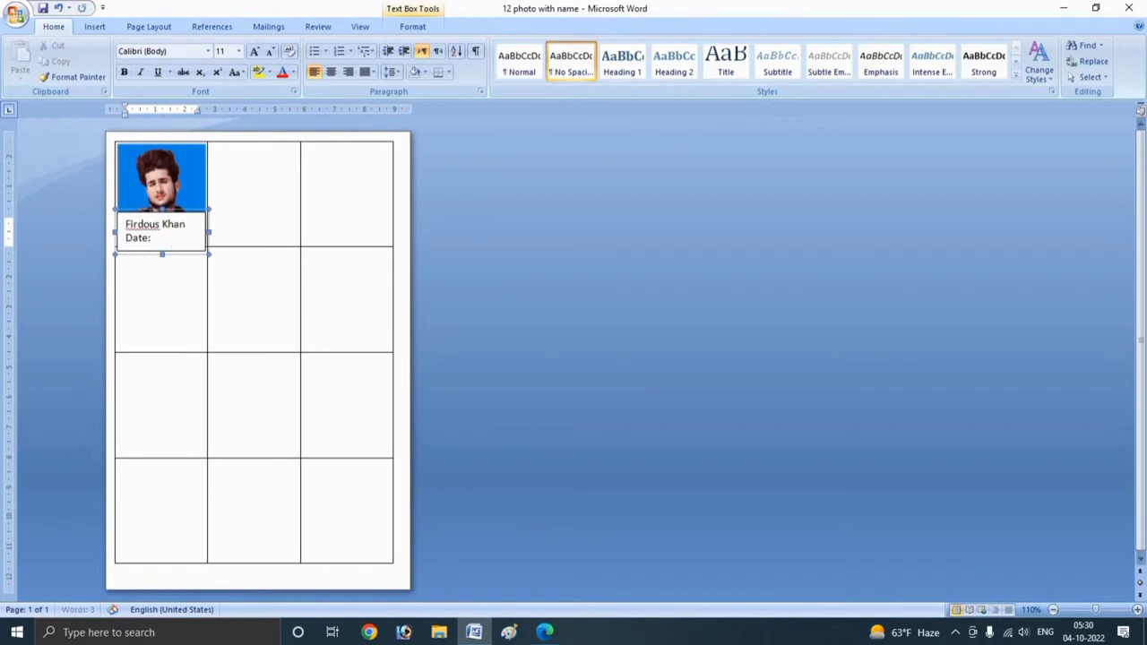
text( 2)
key(BackSpace)
key(BackSpace)
key(BackSpace)
key(ctrl+a)
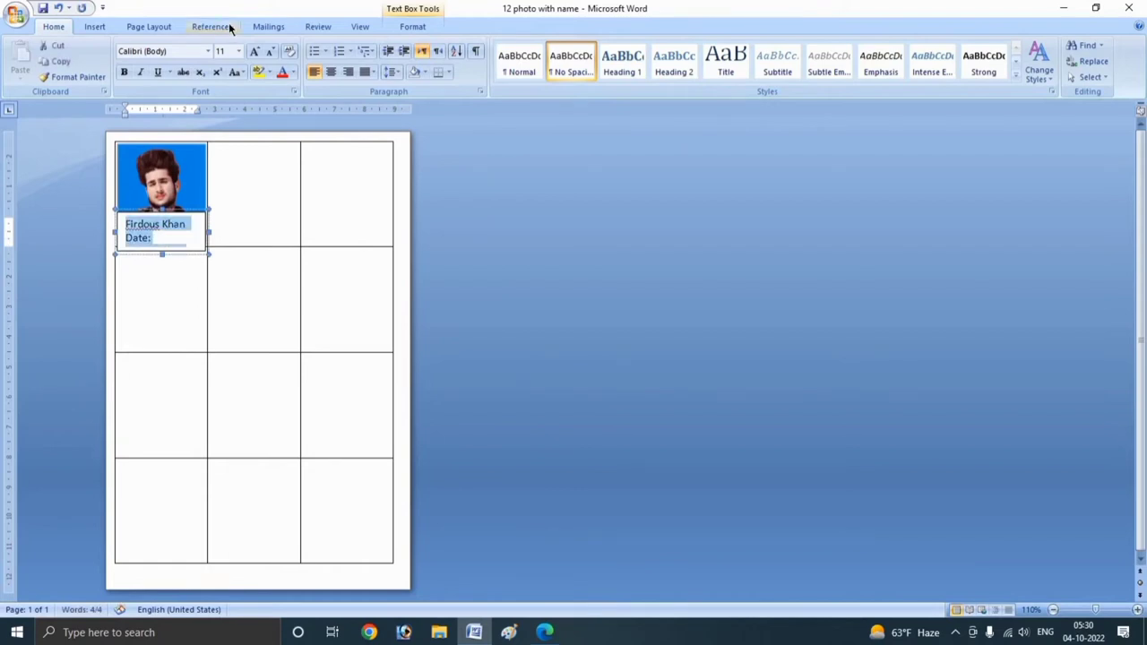
key(ctrl+bracketleft)
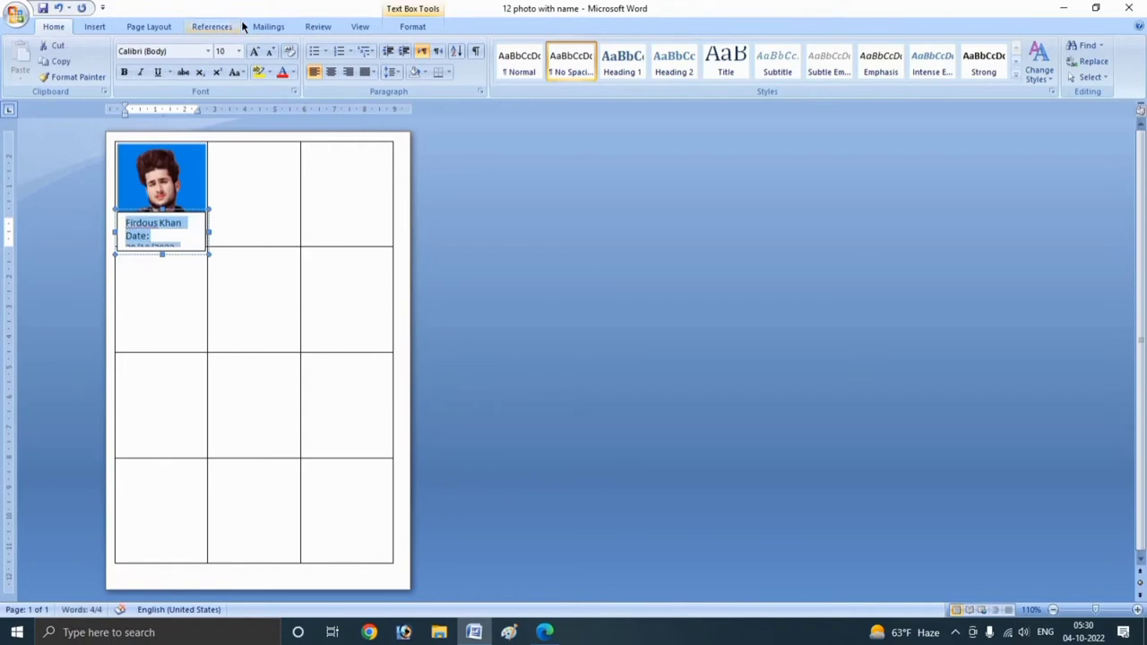
key(ctrl+bracketleft)
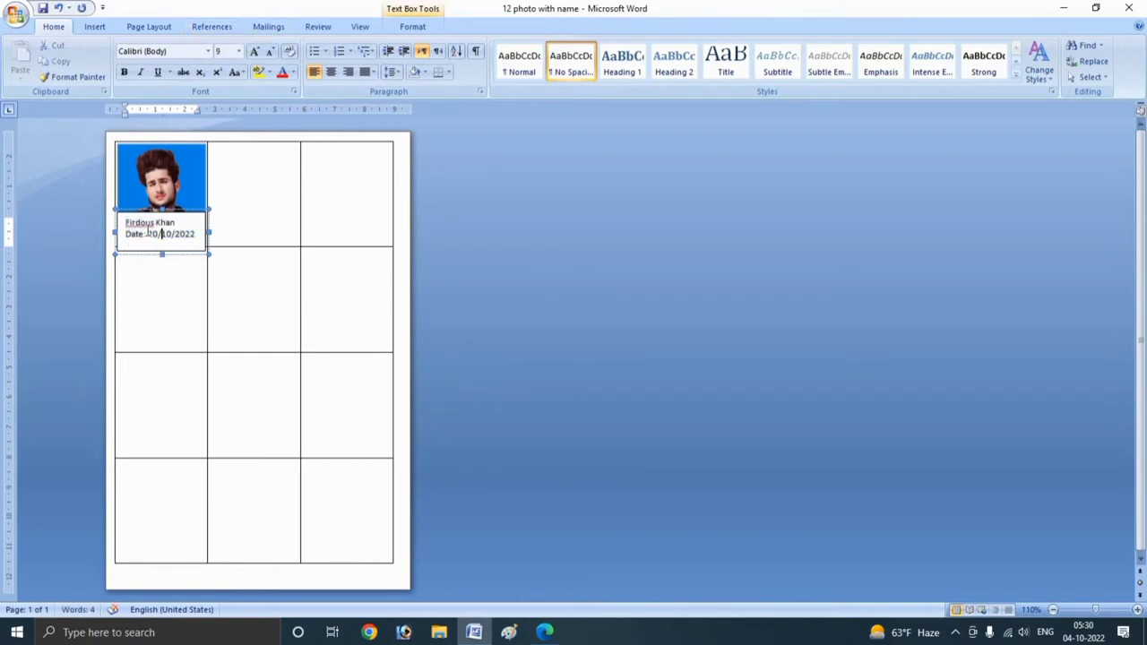
Step: Set the whole caption to 9 pt and shrink the box to fit under the photo
click(238, 51)
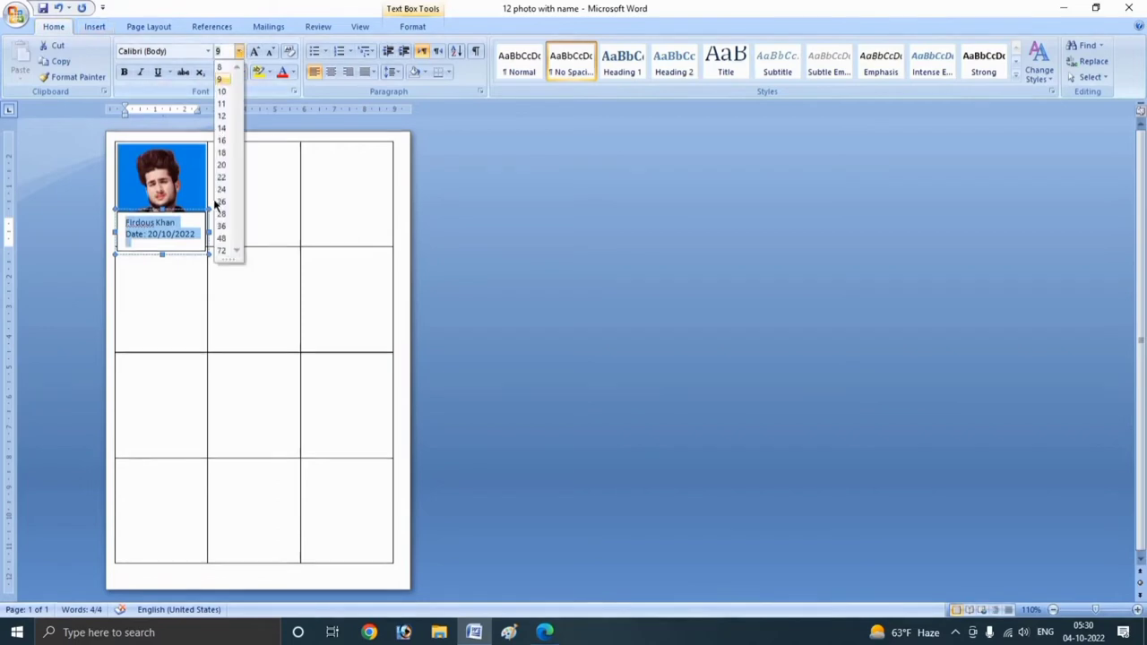
click(220, 67)
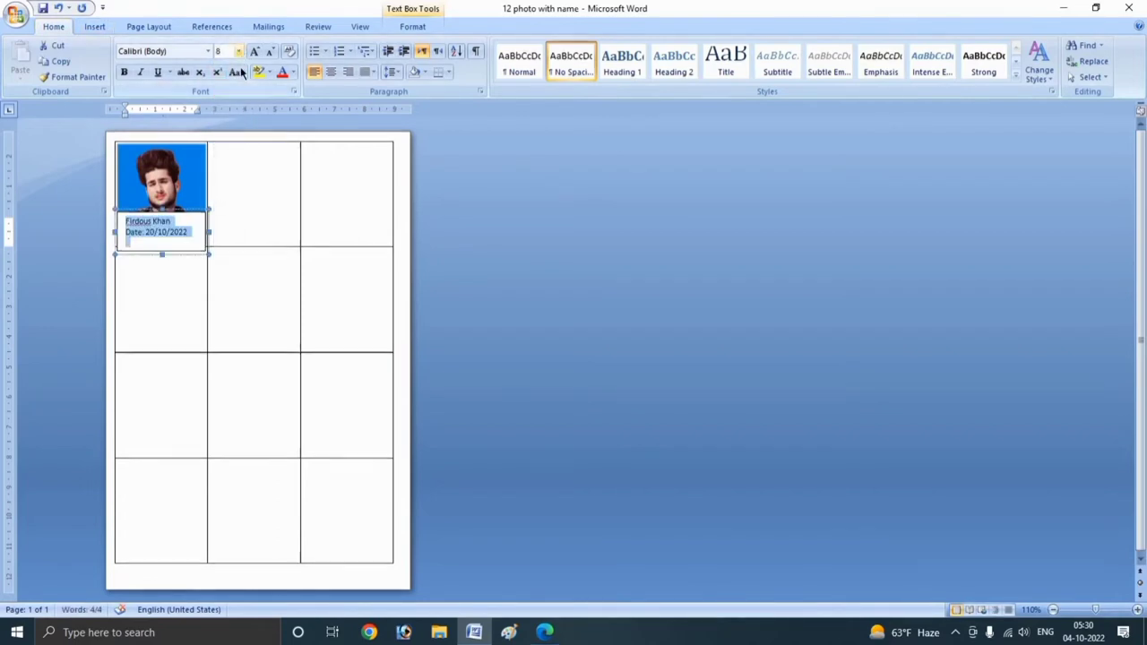
click(238, 51)
click(221, 78)
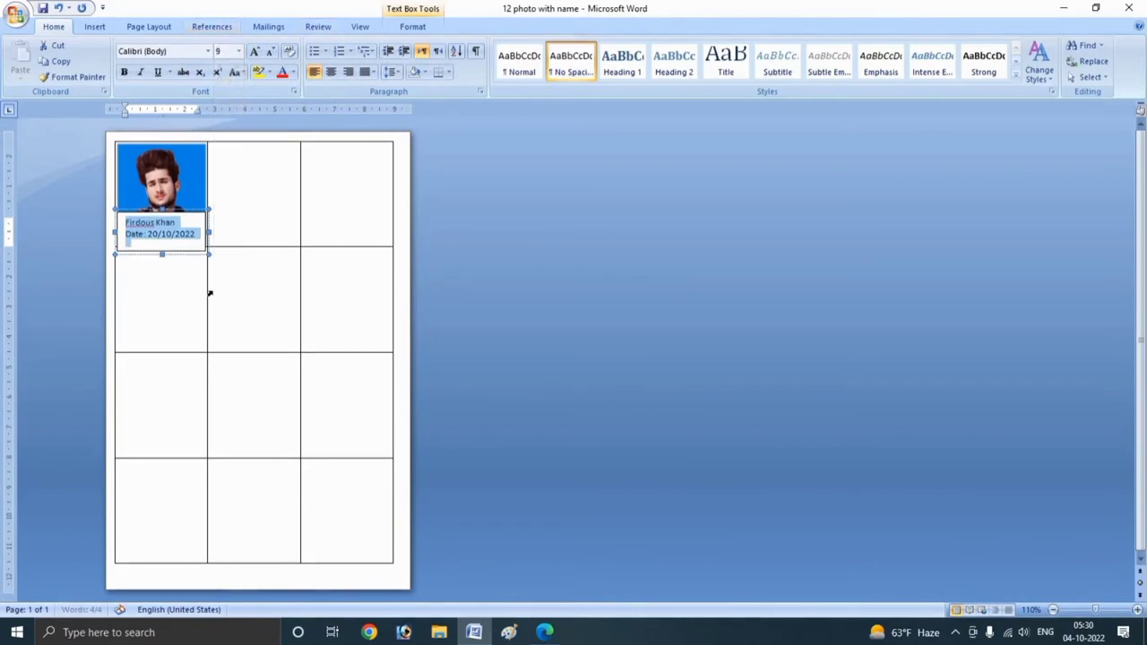
click(189, 246)
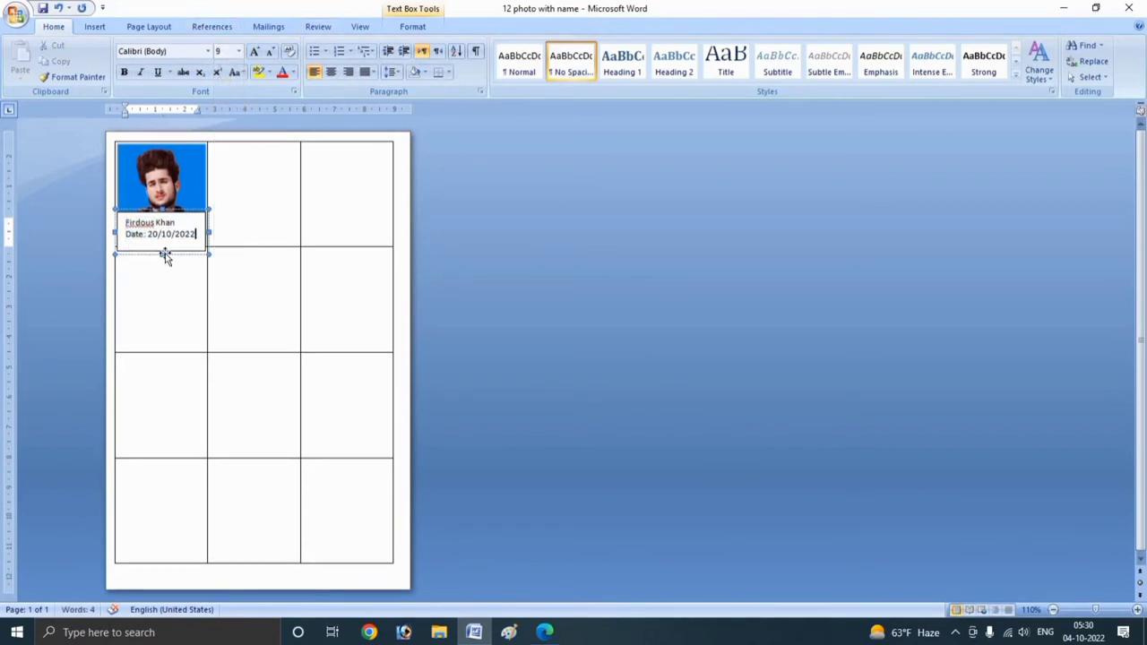
drag(162, 255, 161, 244)
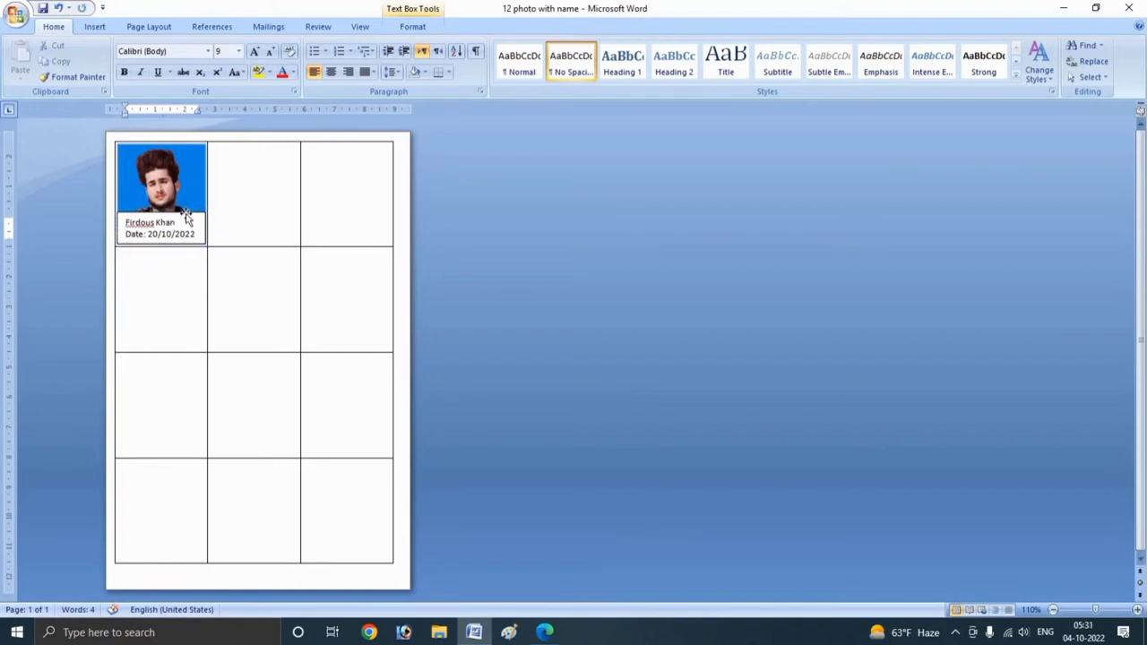
key(Escape)
click(149, 224)
Step: Give the caption box No Fill and No Outline so the photo shows through
click(182, 213)
click(411, 27)
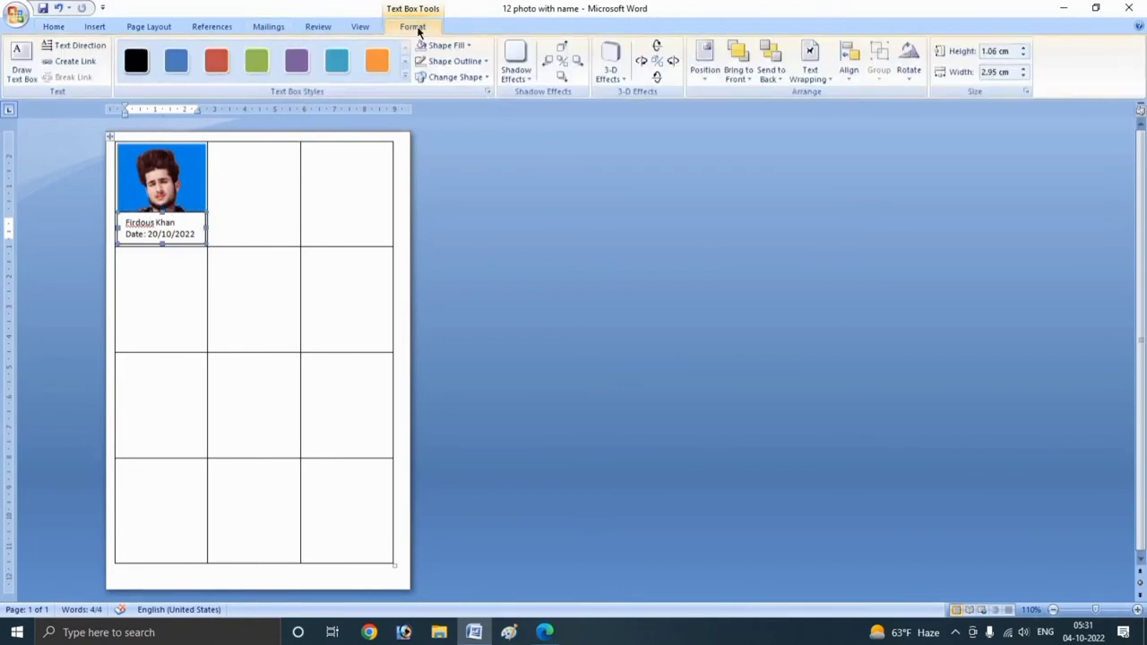
click(444, 45)
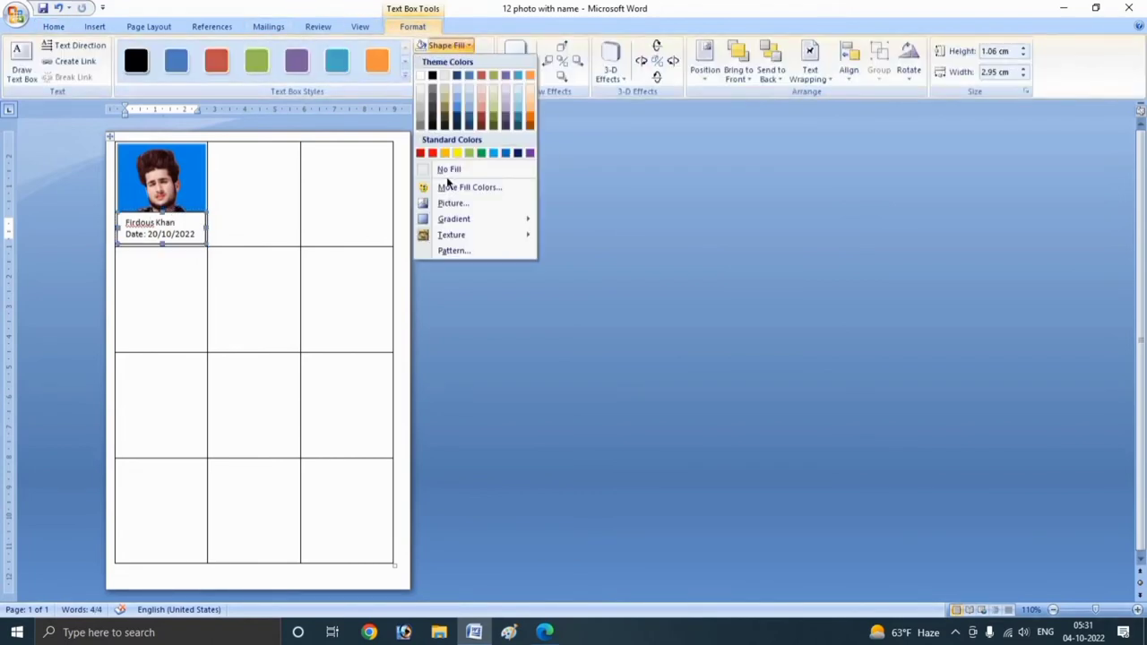
click(475, 170)
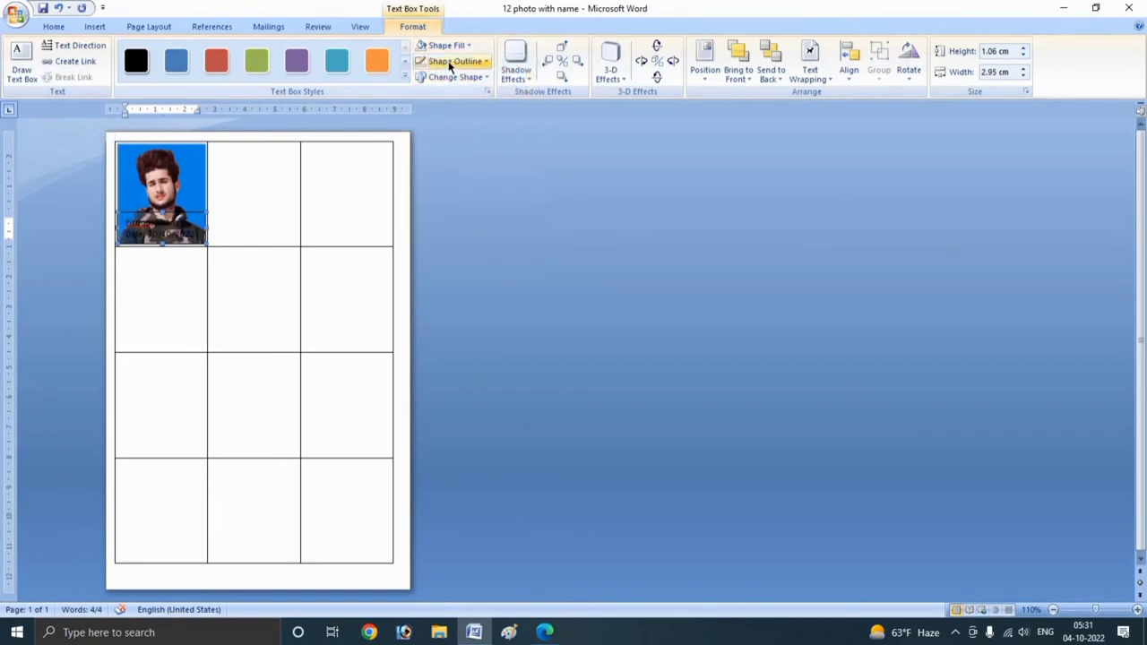
click(450, 61)
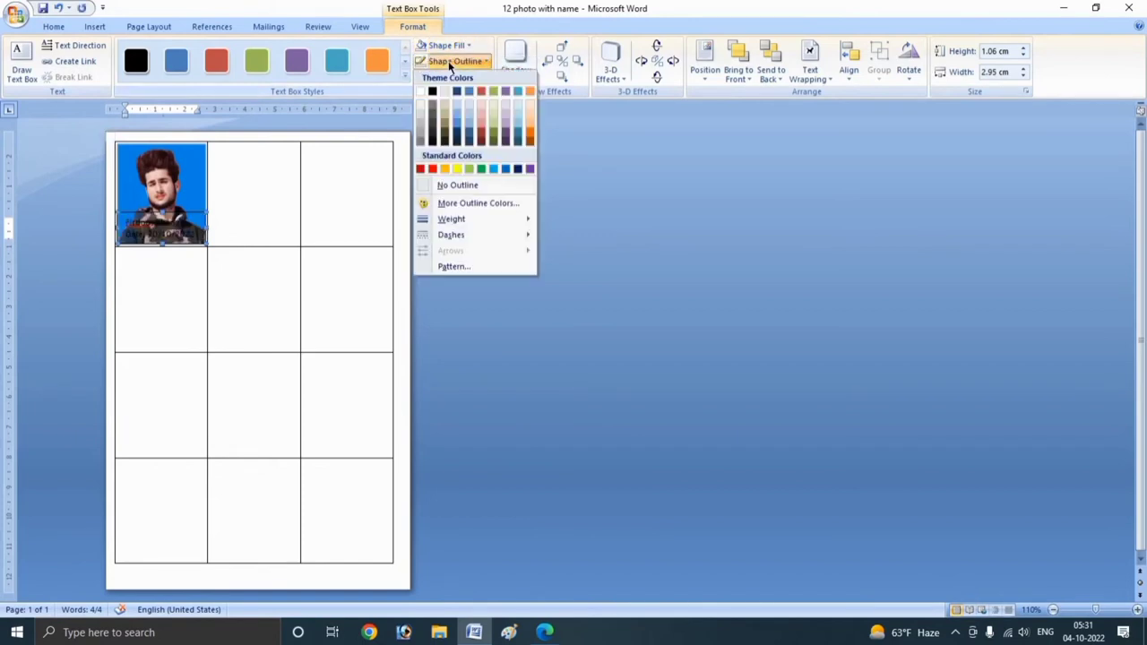
click(468, 188)
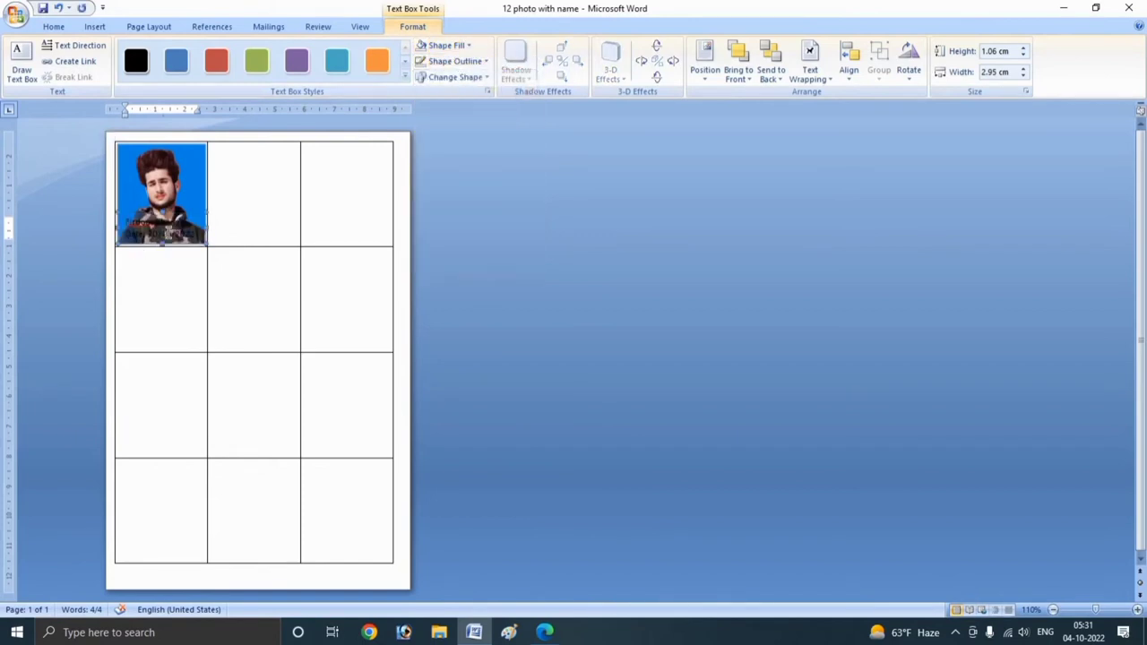
click(166, 233)
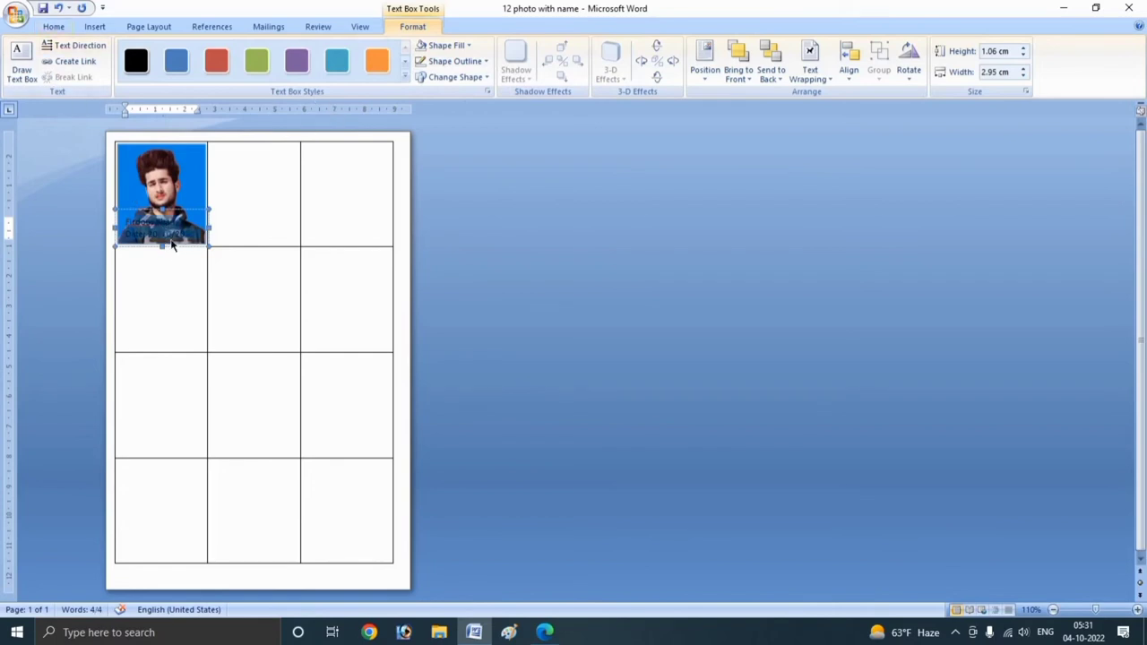
Step: Make the name and date caption text yellow
click(53, 27)
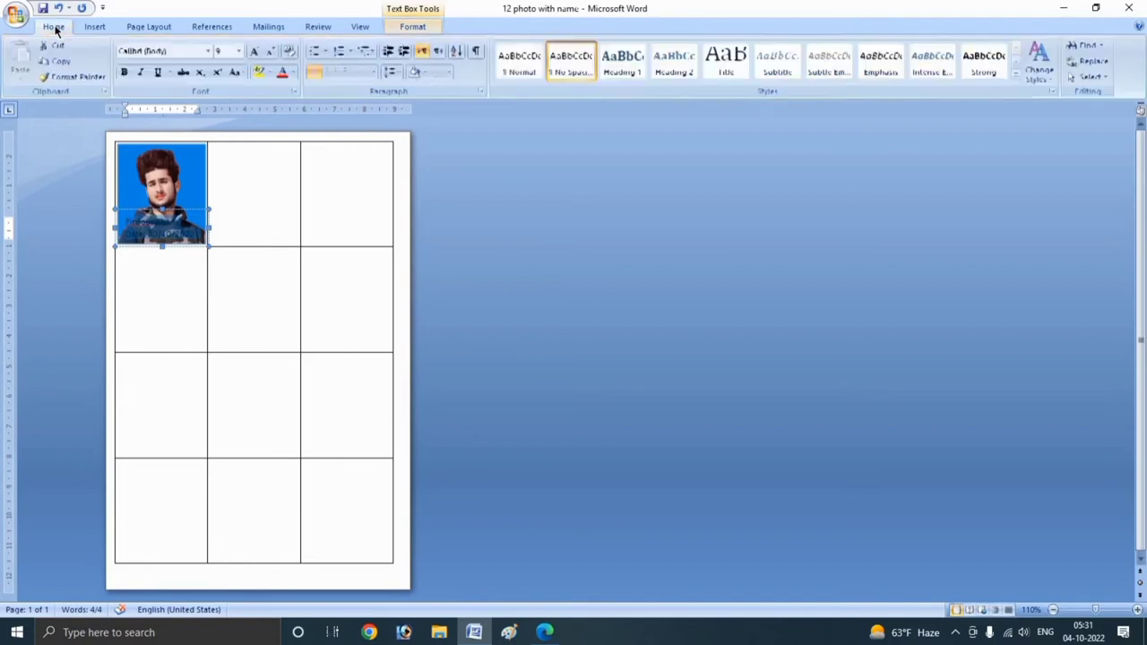
click(293, 74)
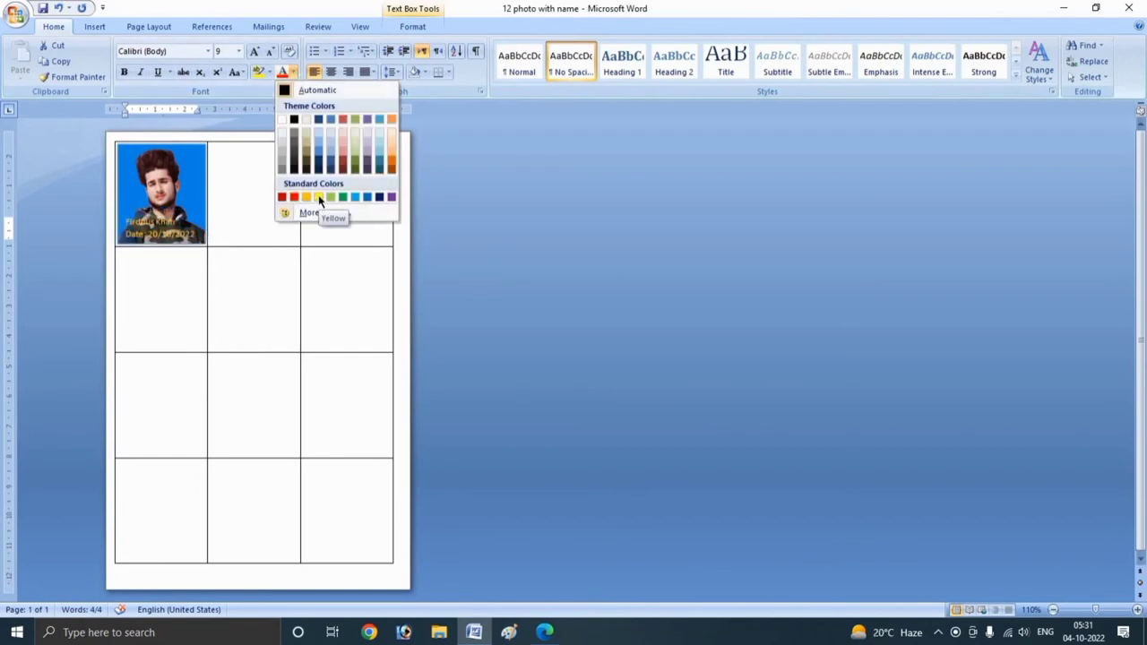
click(318, 196)
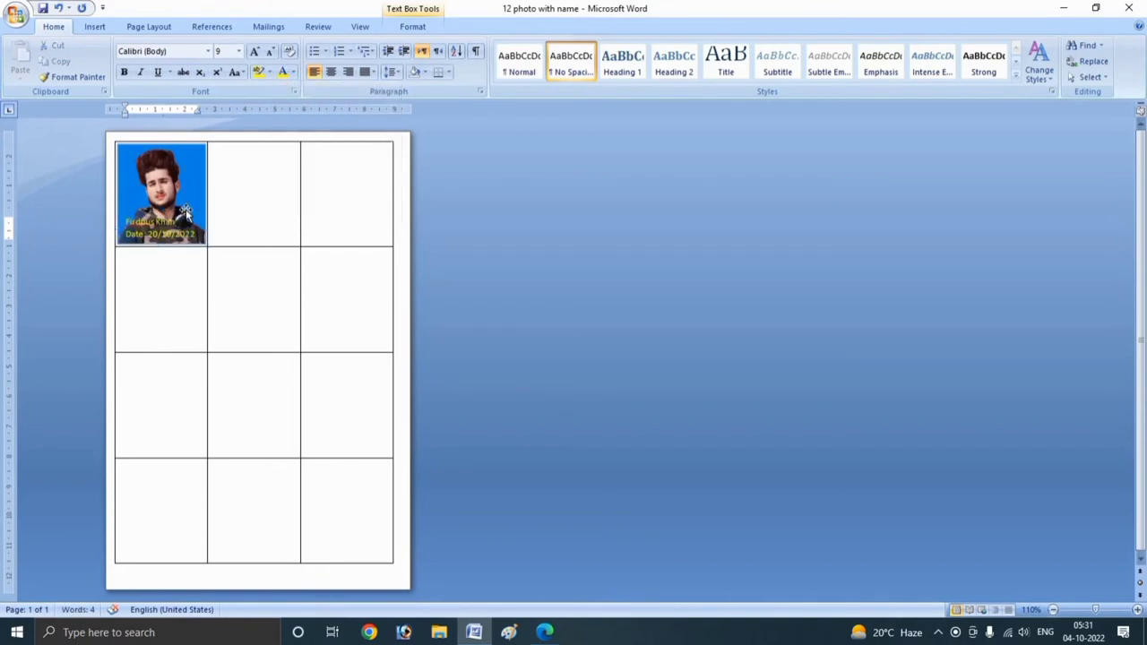
Step: Reposition the caption box along the photo's bottom edge
key(Right)
key(Right)
key(Right)
key(Right)
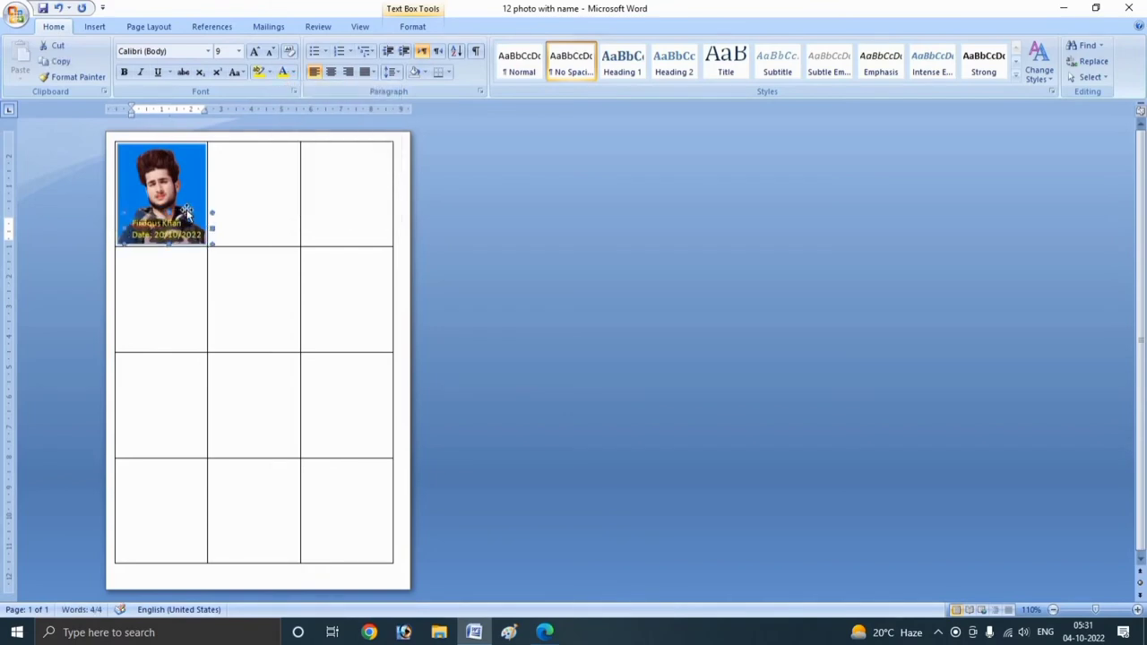
key(Down)
key(Down)
key(Down)
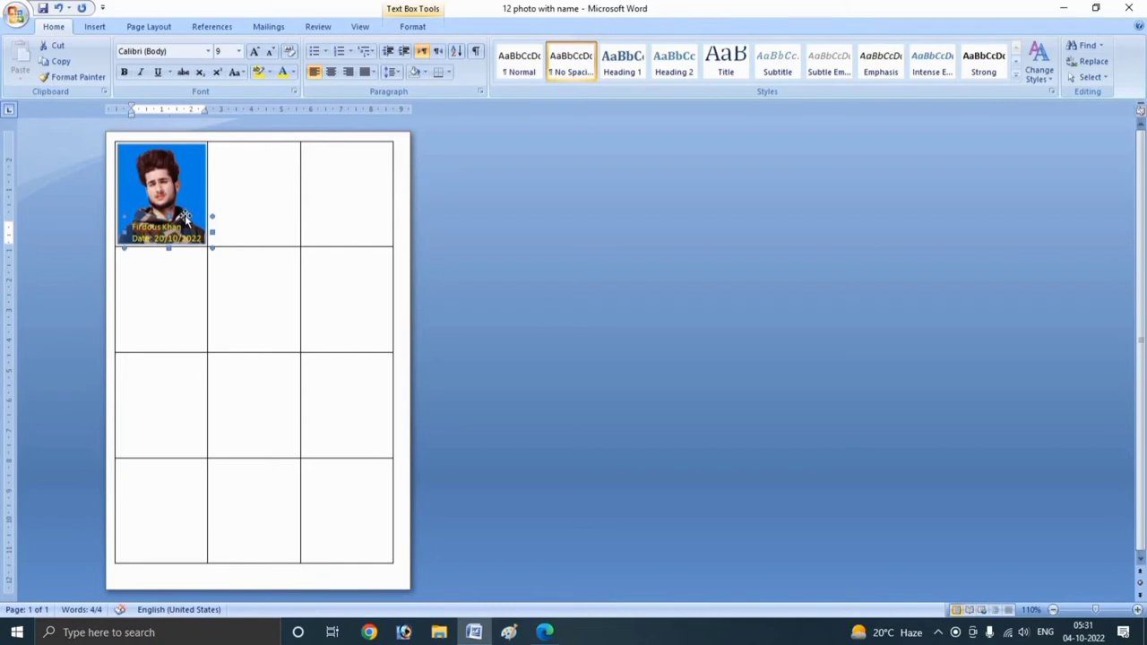
key(Left)
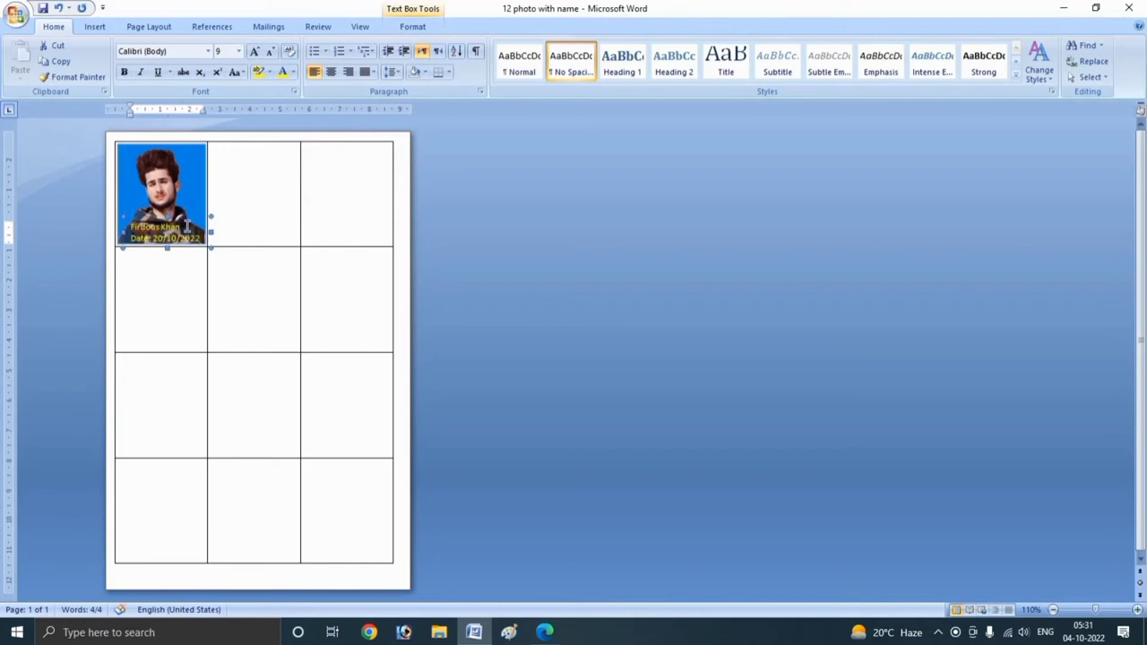
click(185, 226)
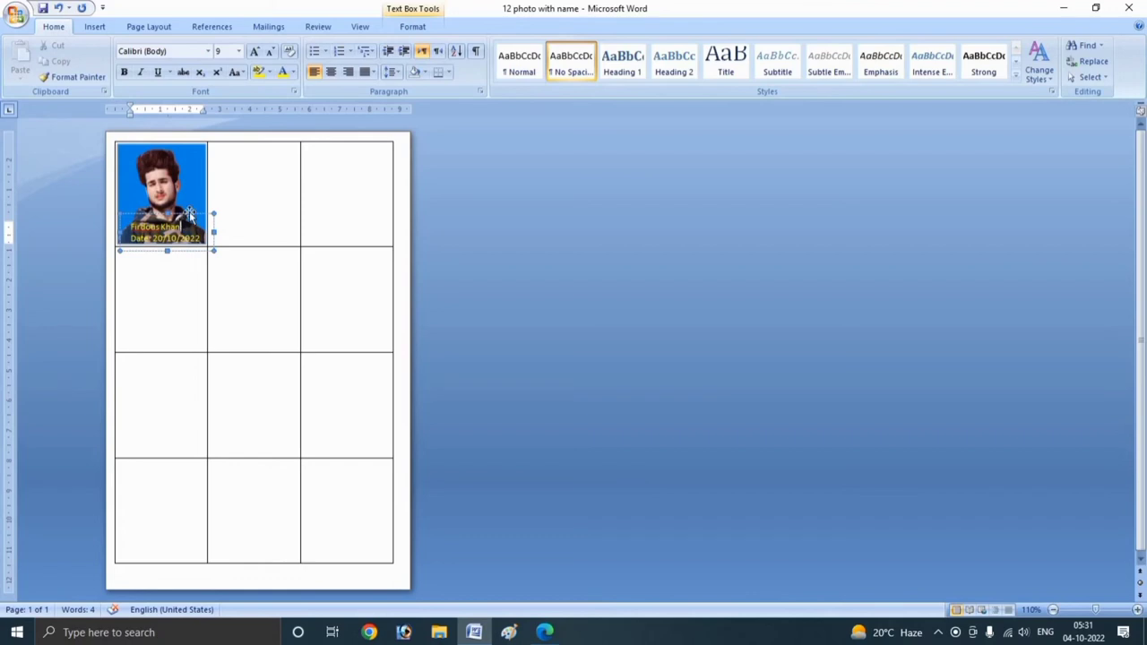
drag(190, 215, 188, 212)
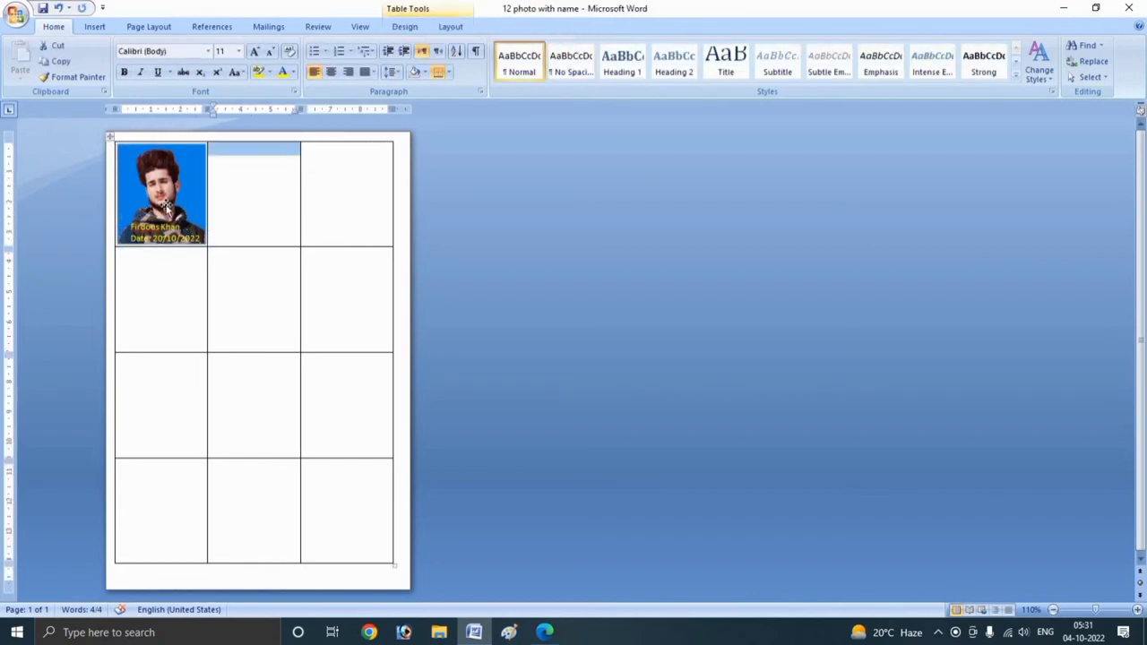
Step: Start a Labels mail merge, accept the label options and warning, then restore the photo table
click(231, 190)
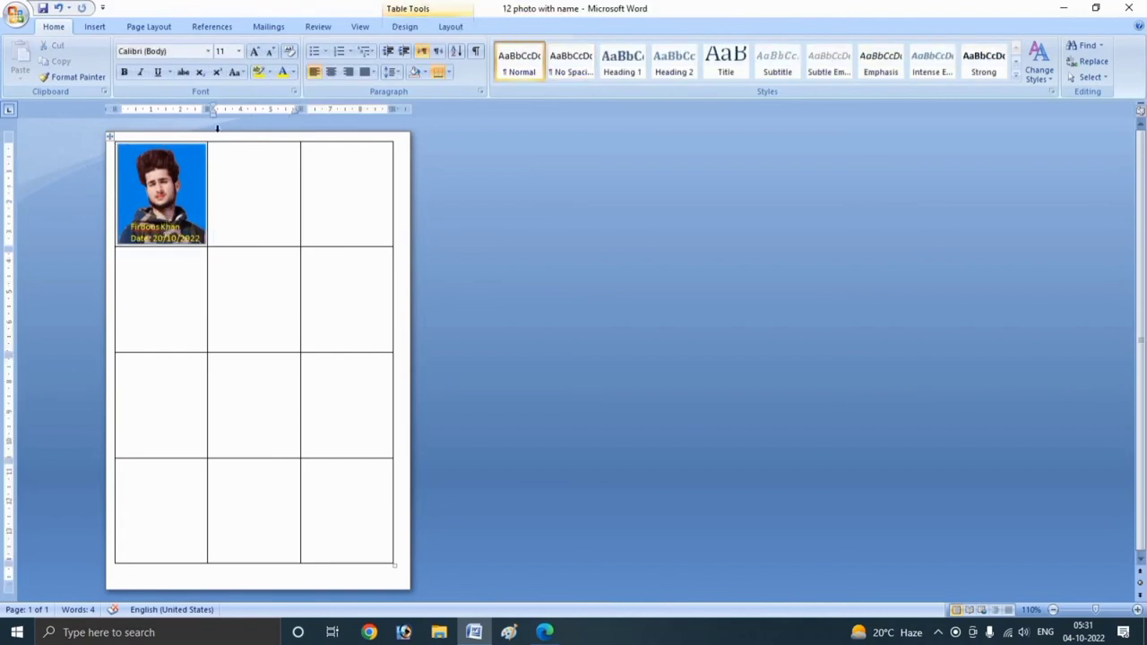
click(267, 26)
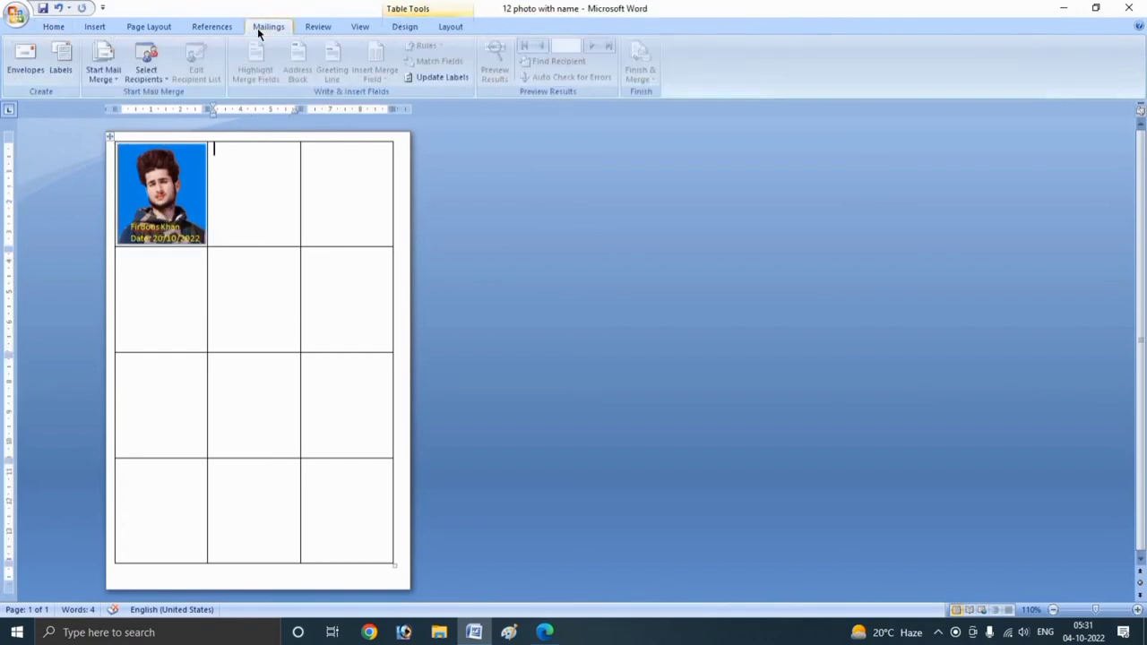
click(107, 72)
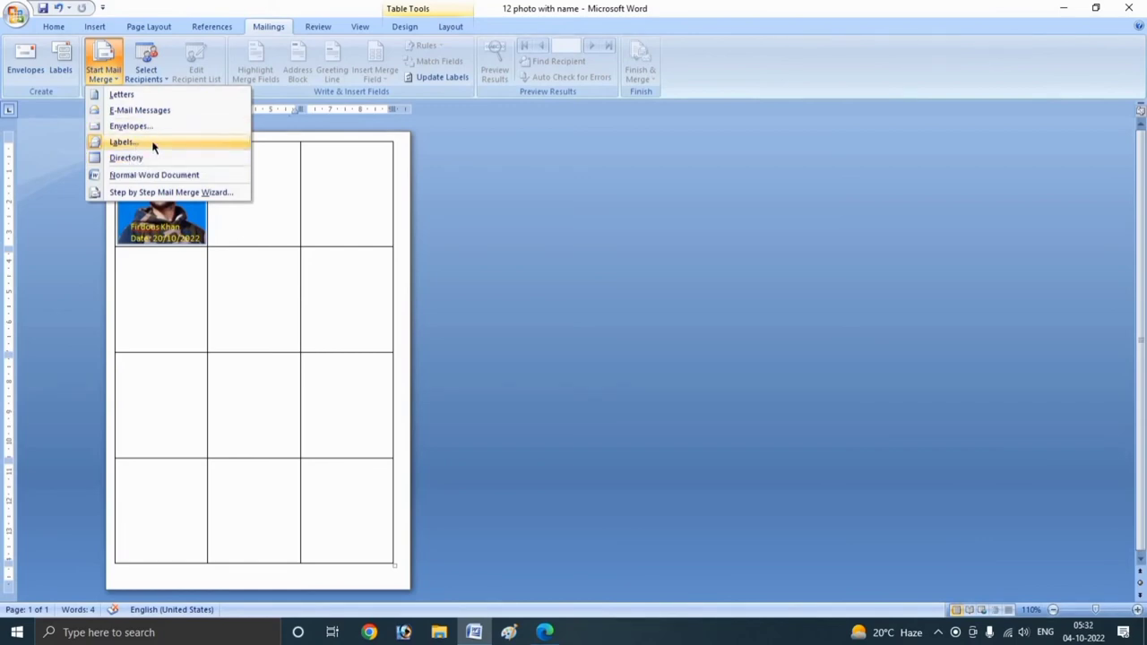
click(150, 144)
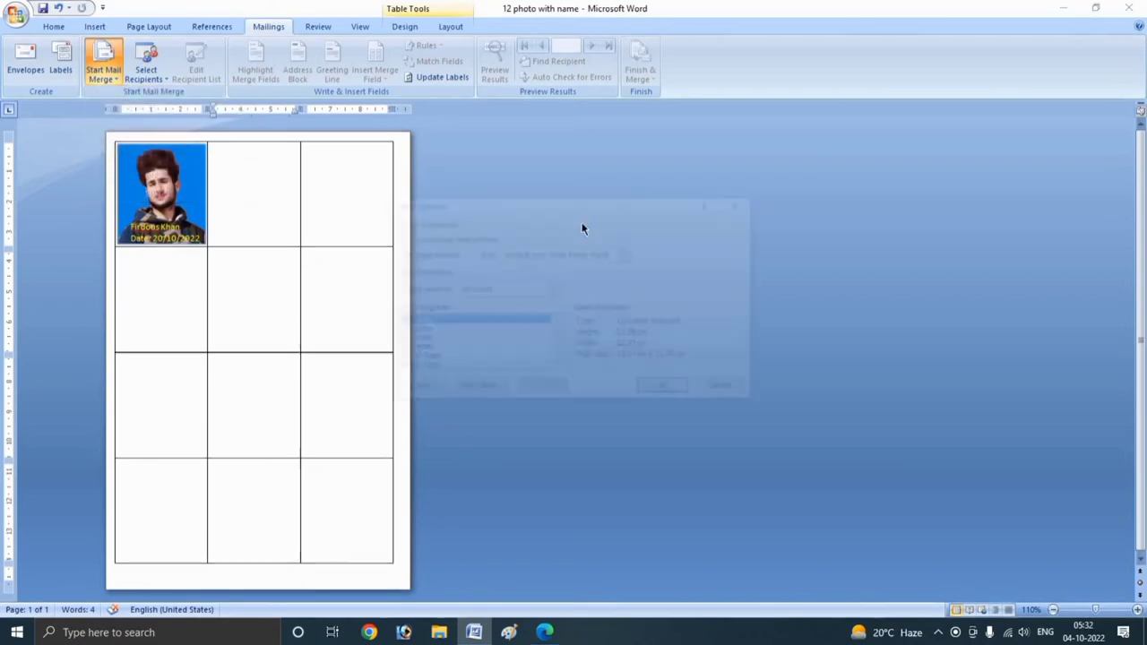
click(680, 389)
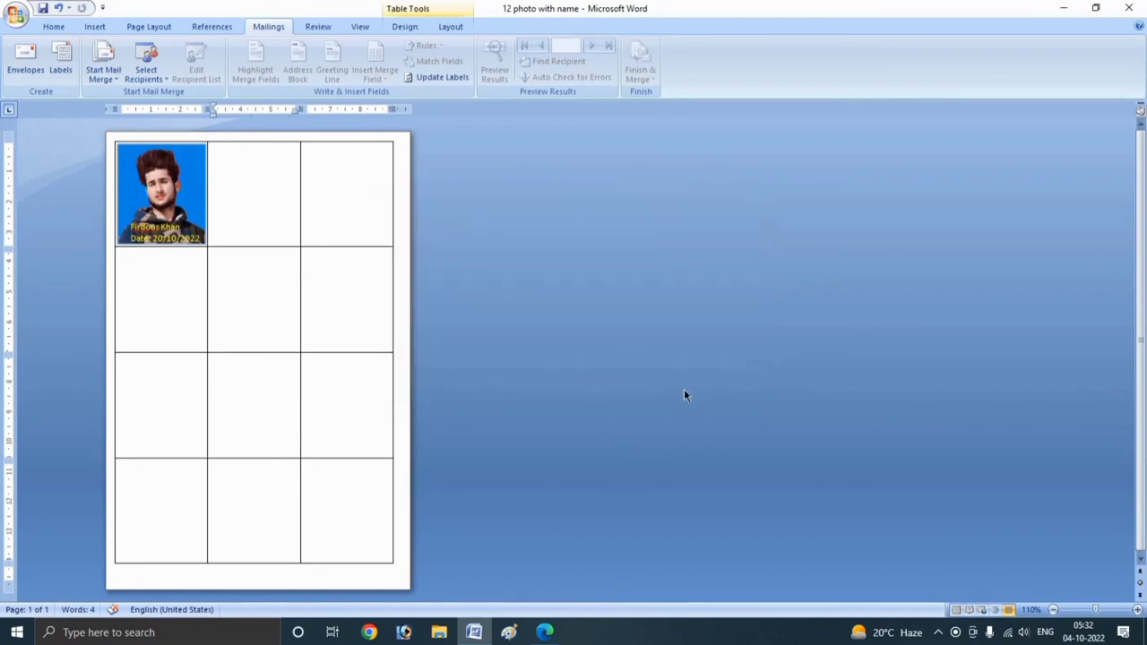
click(548, 352)
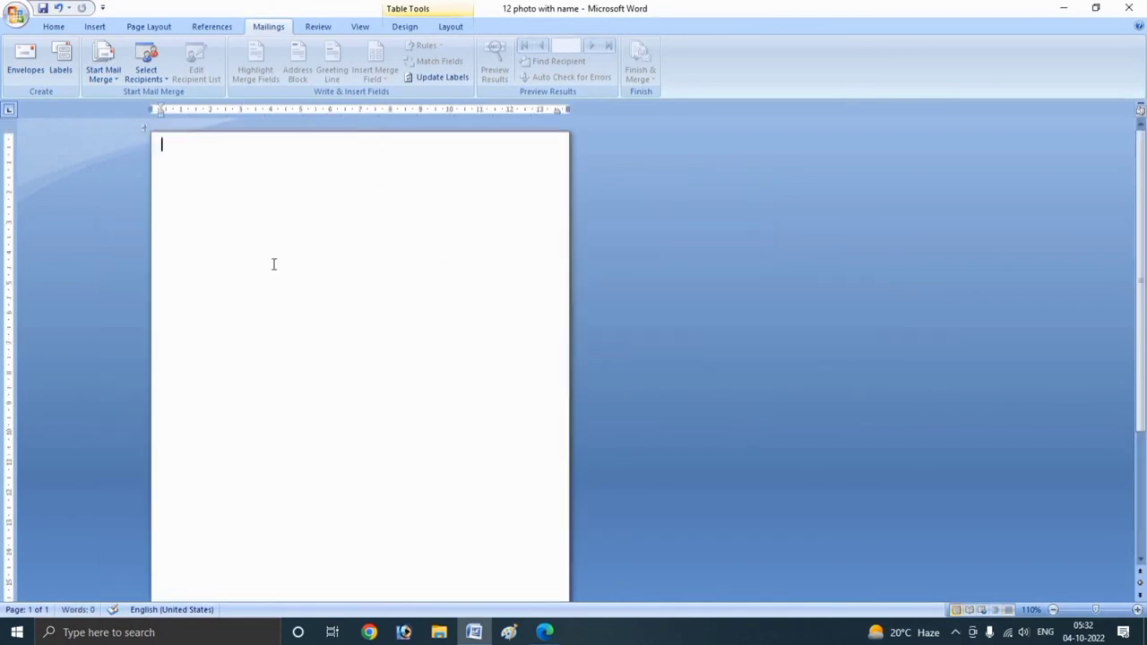
key(ctrl+v)
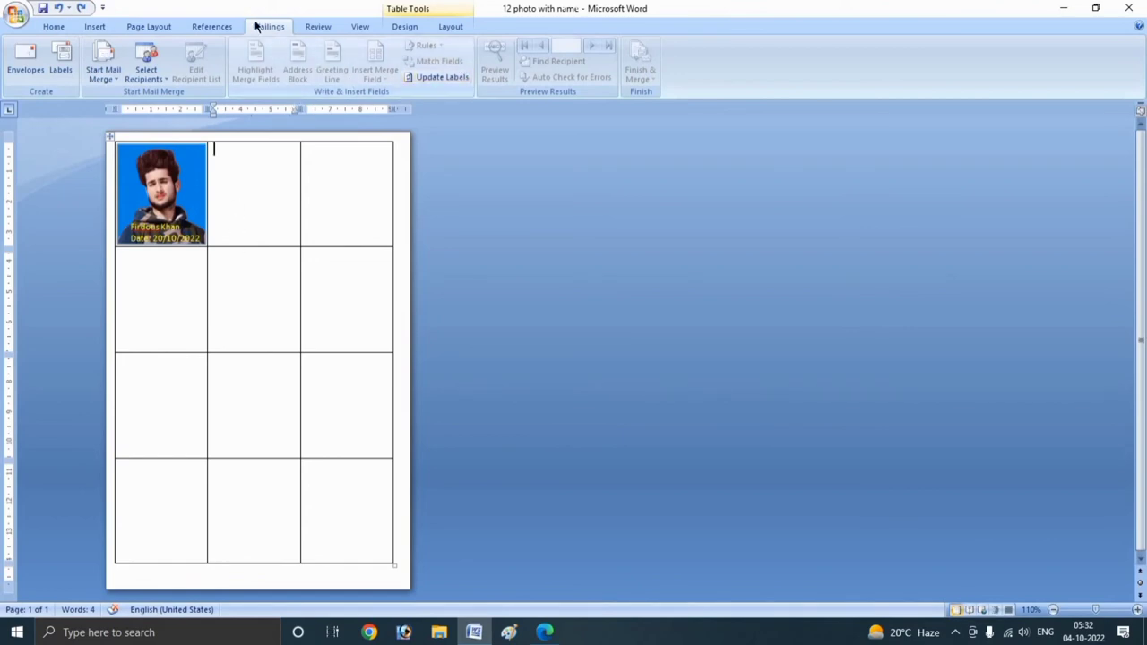
Step: Run Update Labels to copy the captioned photo into all twelve cells
click(433, 76)
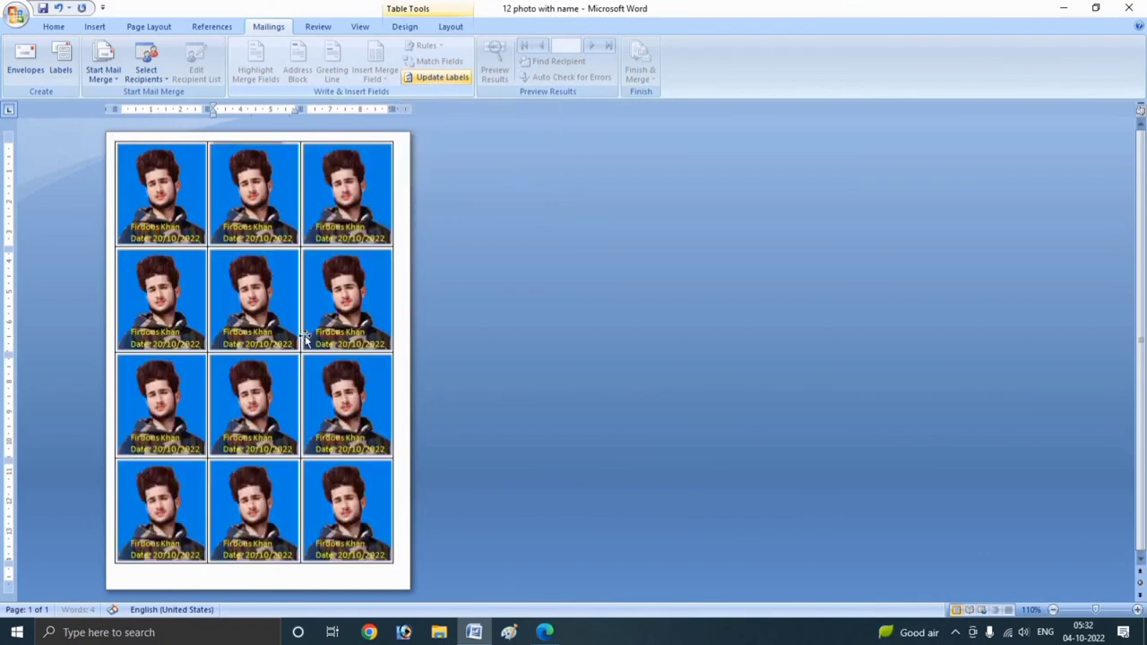